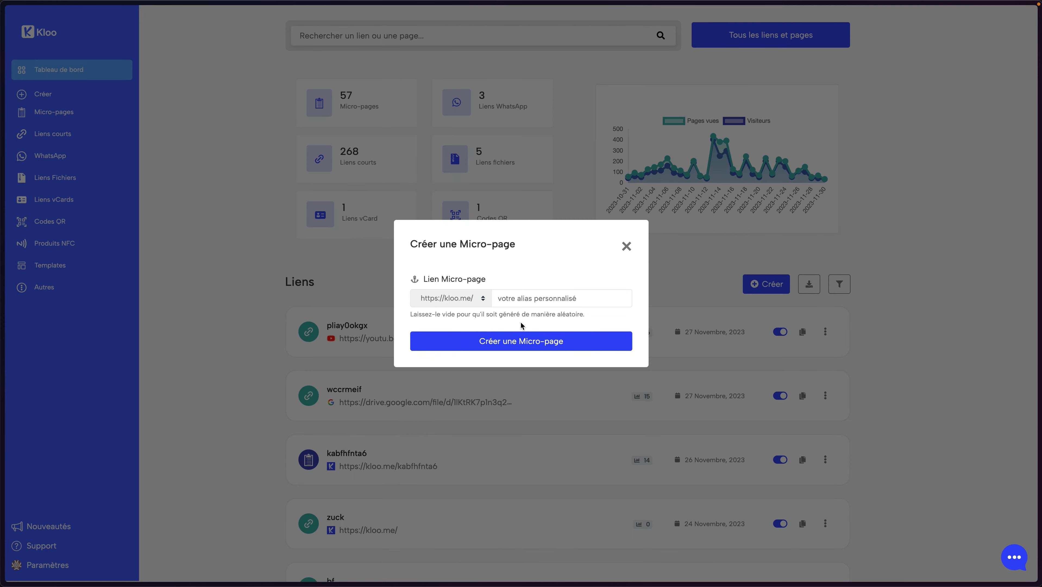
Create a micro-page with an empty alias so Kloo generates the random alias 7ypq9lnuuz
click(519, 342)
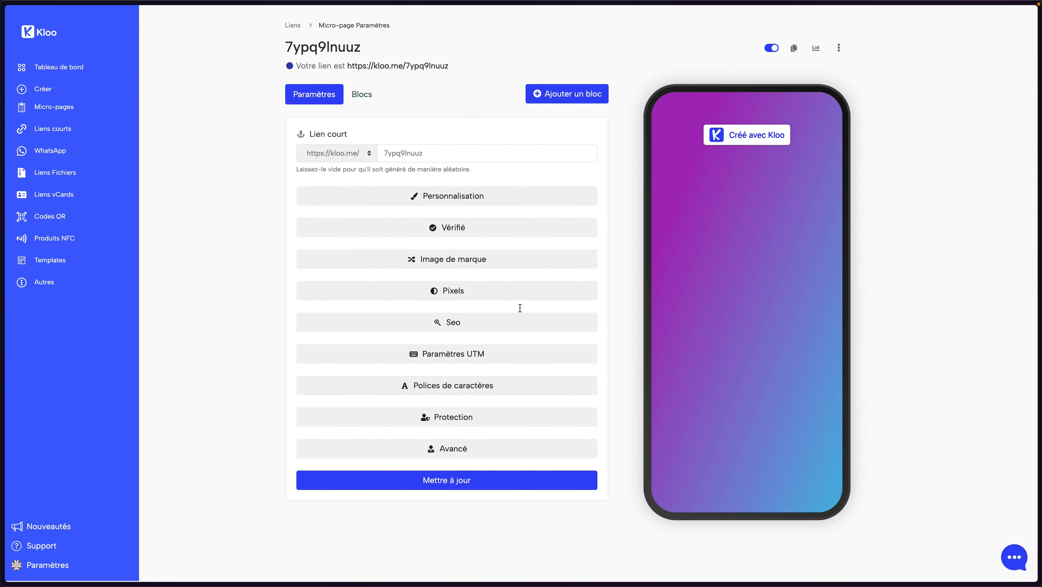
In the Blocs list, start adding a block and search the block types for 'tél'
click(363, 95)
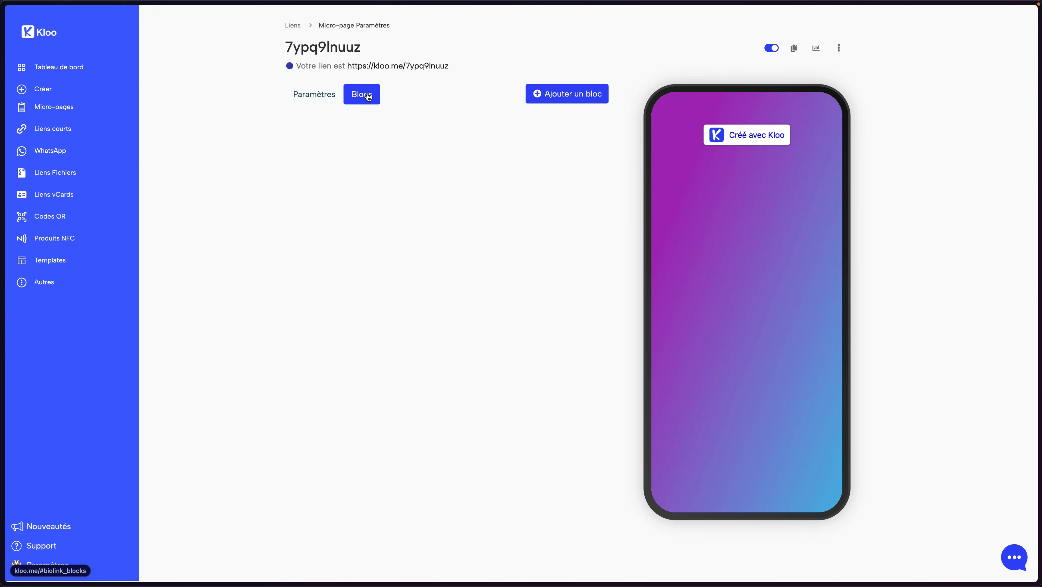
click(552, 98)
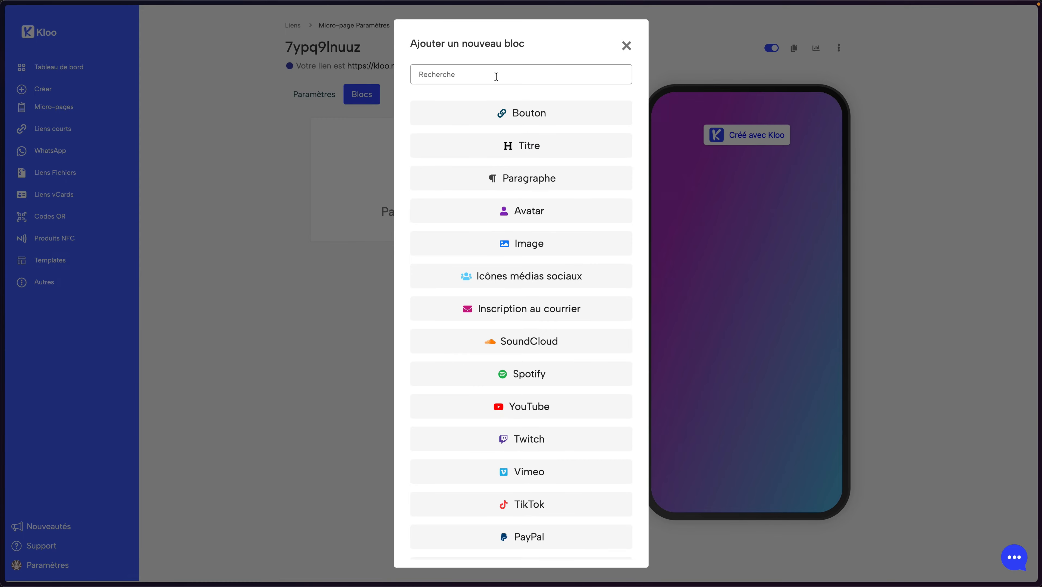
click(496, 76)
text(mai)
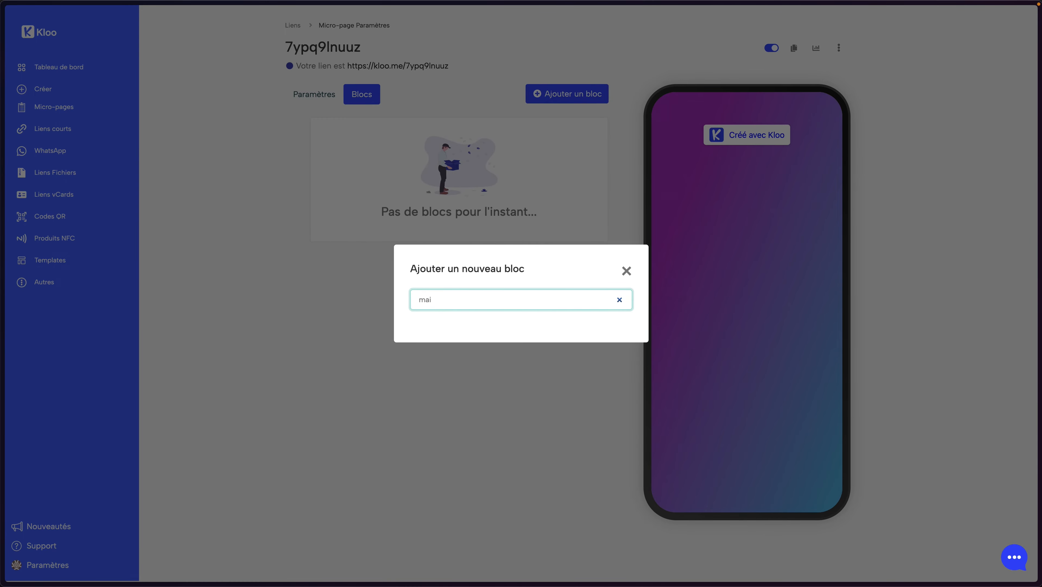
key(BackSpace)
key(BackSpace)
key(BackSpace)
text(cr)
key(BackSpace)
text(ou)
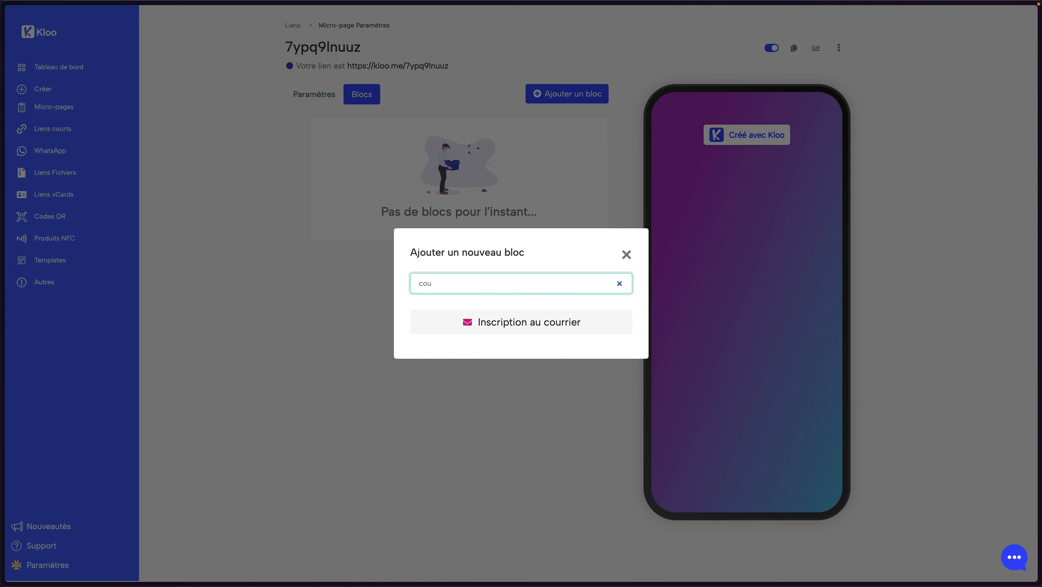
double_click(460, 281)
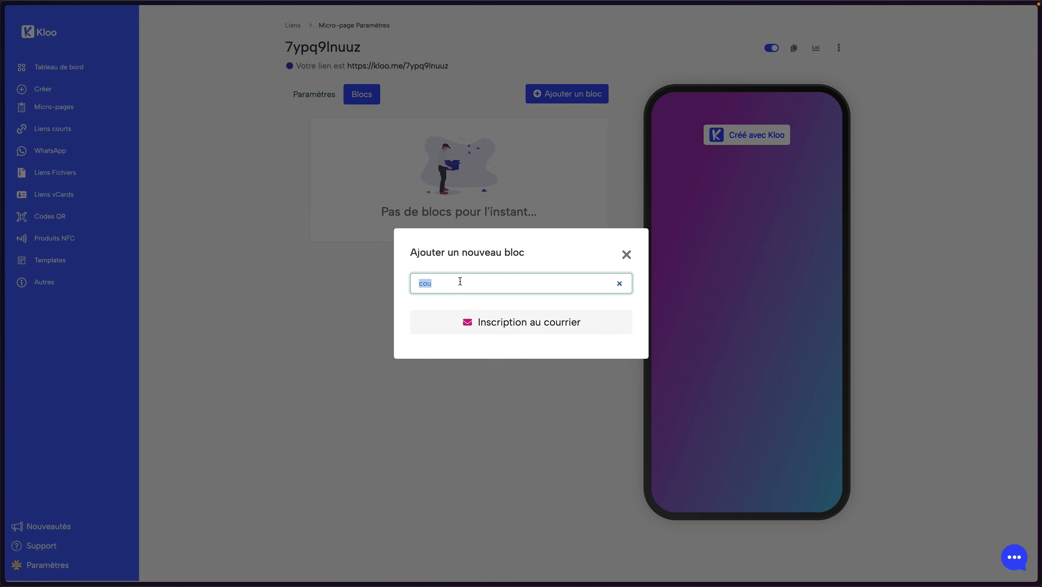
key(BackSpace)
text(t)
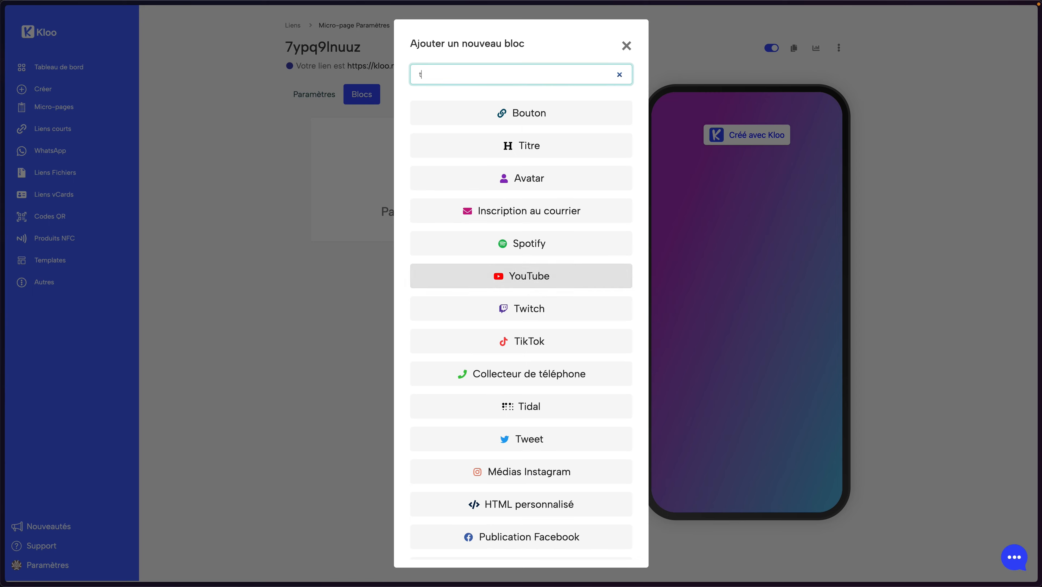
text(él)
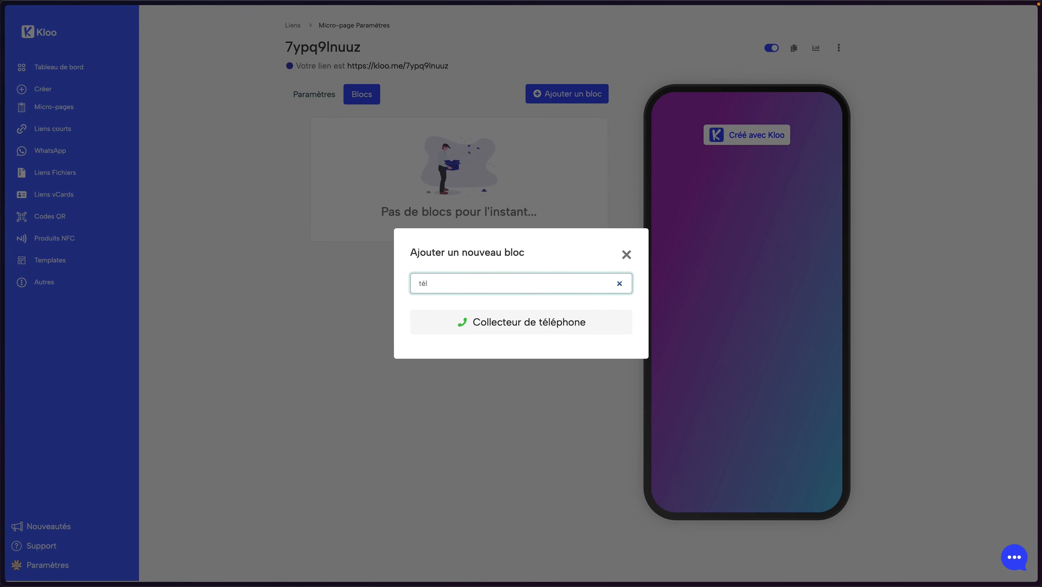
Choose the Collecteur de téléphone block, name it WhatsApp, and confirm
click(519, 320)
click(483, 320)
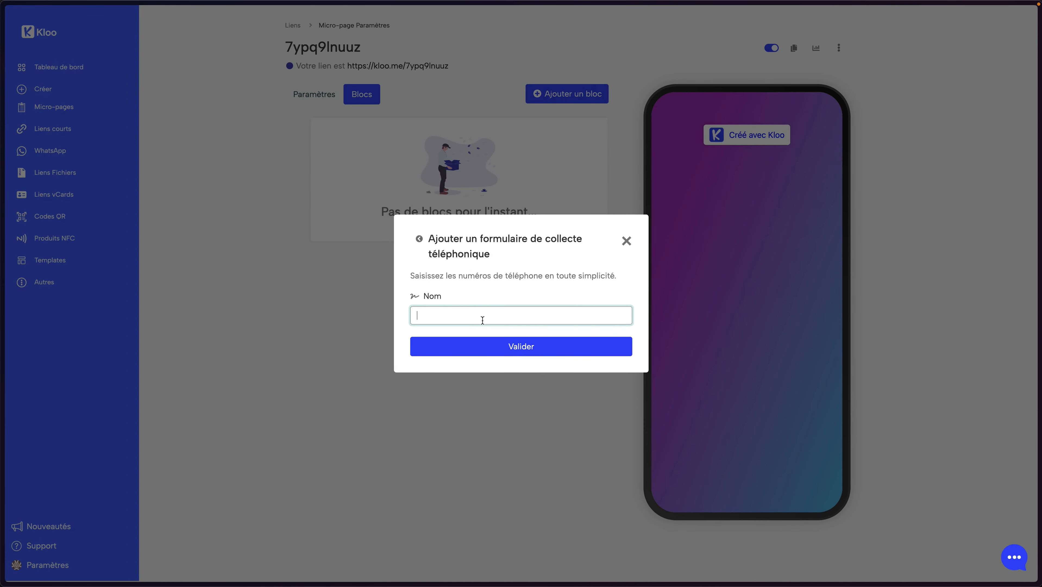
text(WhatsApp)
click(507, 345)
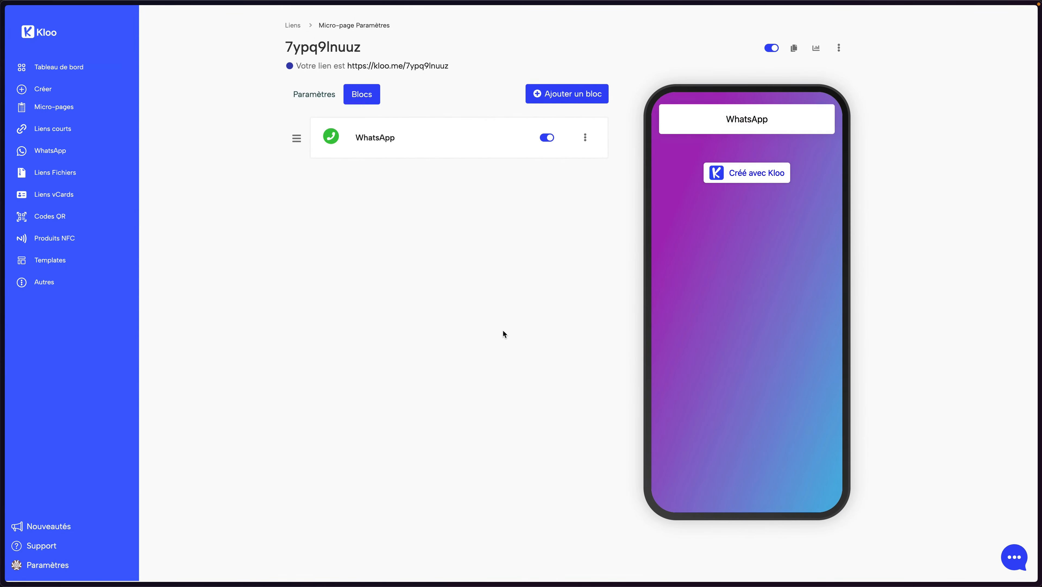
Expand the WhatsApp block and look through its form field settings, including the redirect link
click(379, 143)
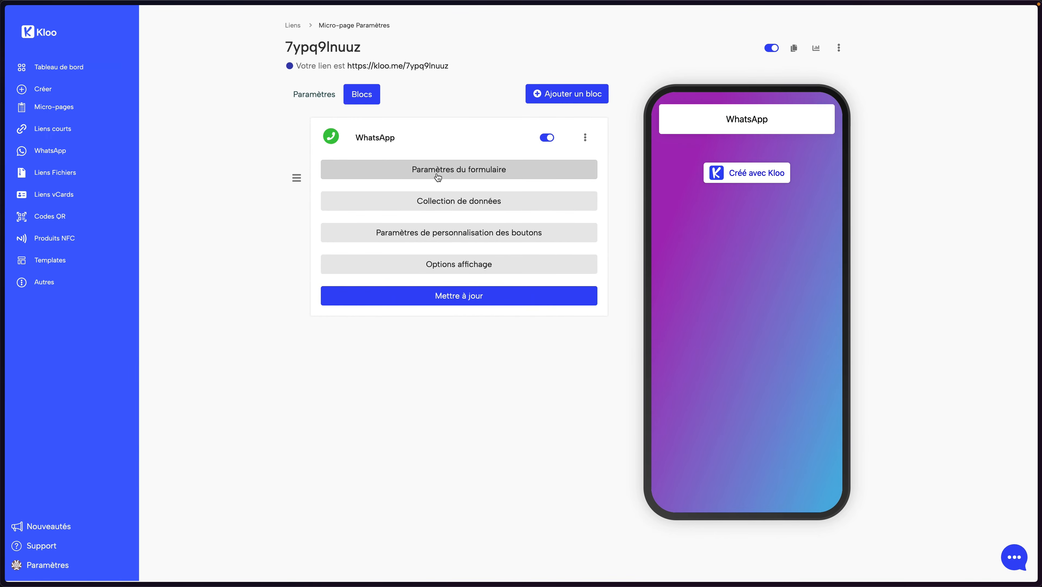
click(459, 174)
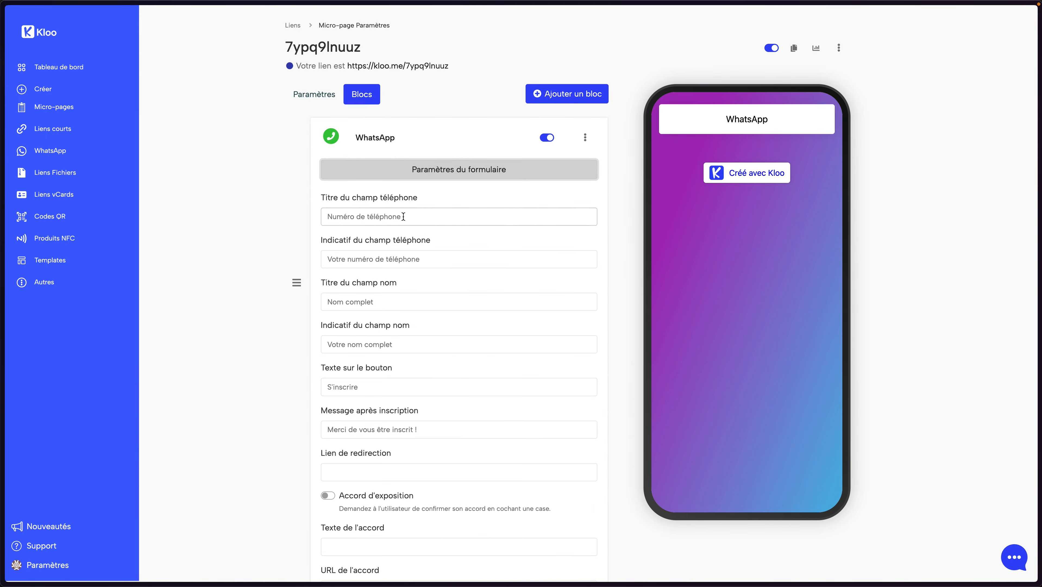
scroll(430, 214, down, 3)
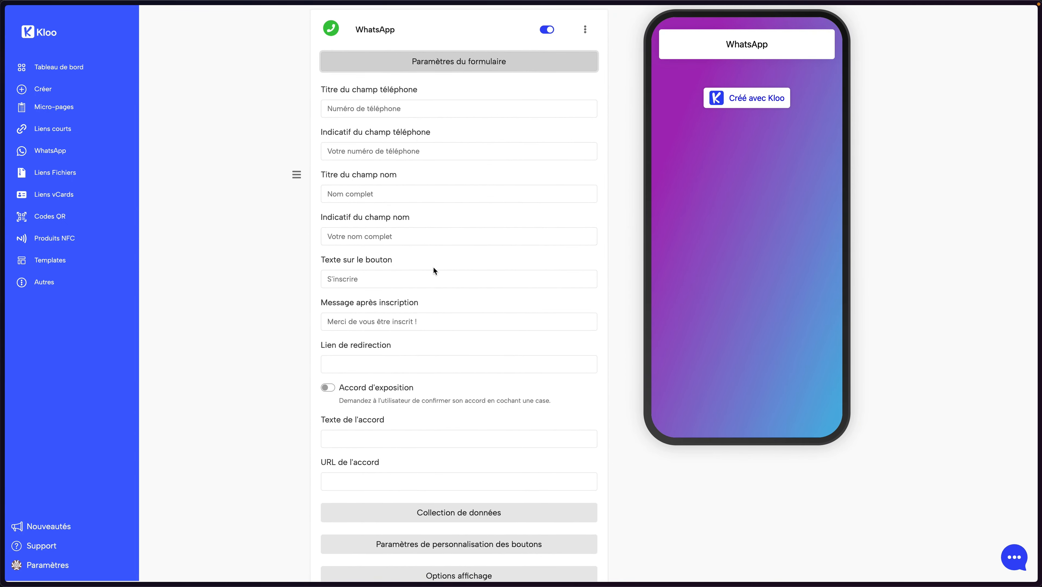
scroll(433, 267, up, 1)
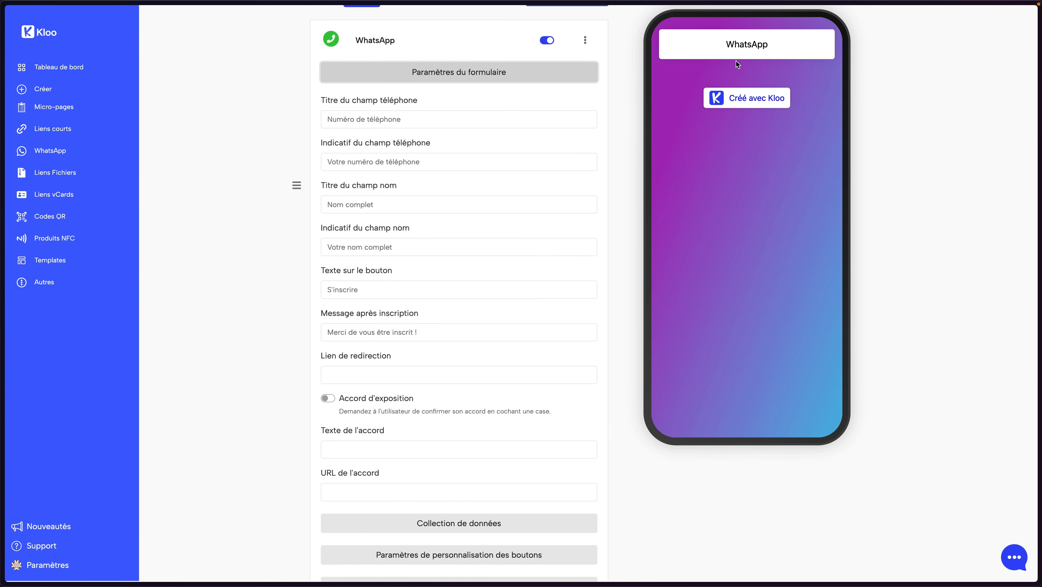
scroll(413, 183, down, 5)
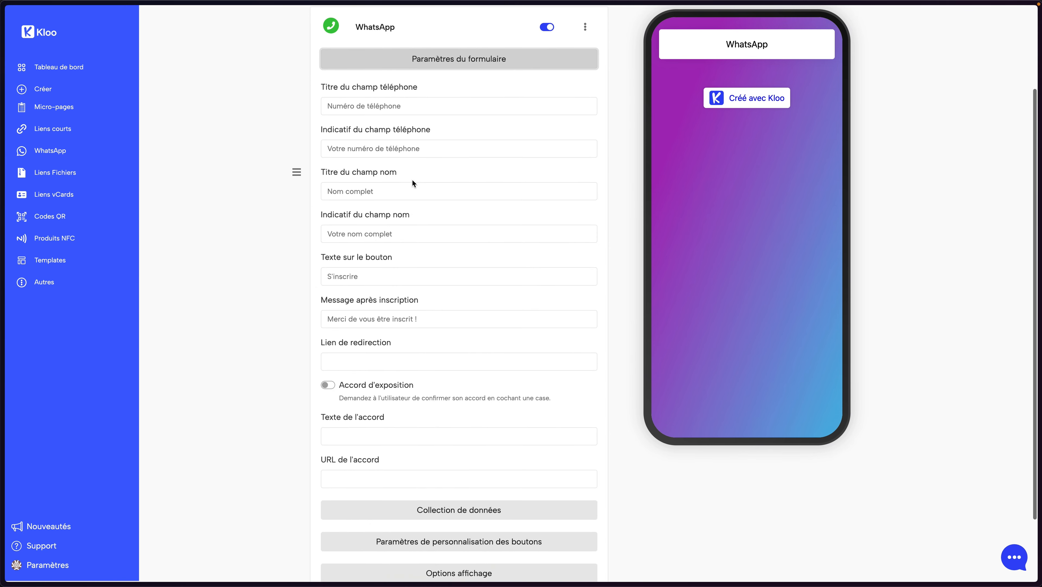
click(436, 282)
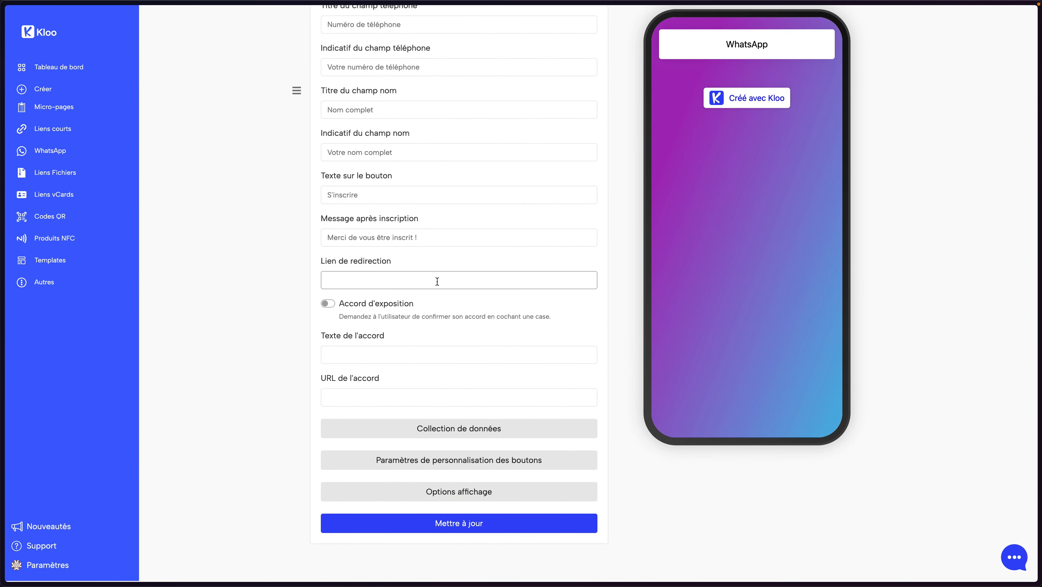
scroll(436, 280, up, 4)
scroll(435, 277, down, 4)
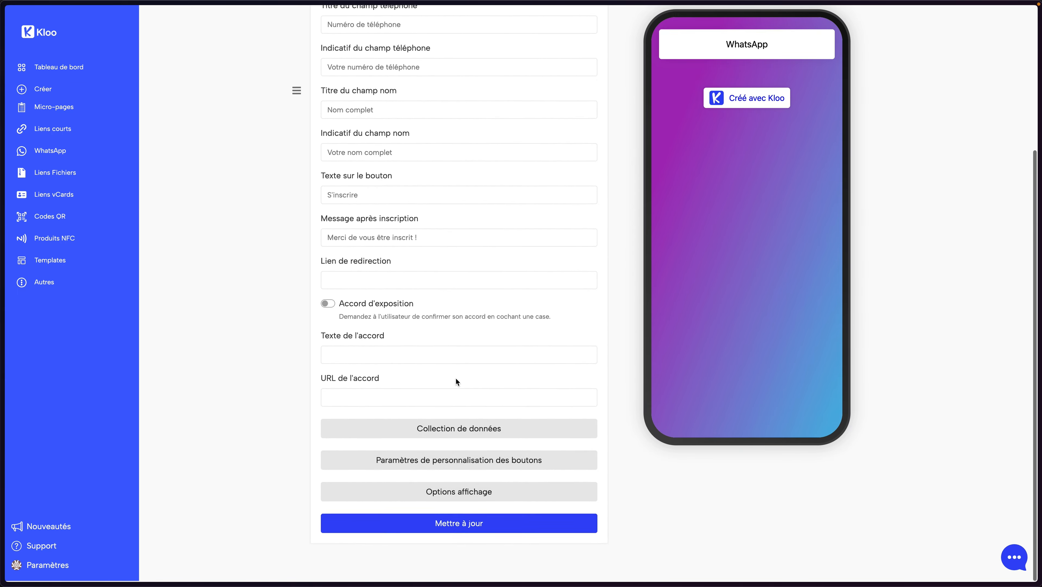
scroll(457, 380, up, 6)
scroll(456, 376, up, 1)
scroll(458, 391, down, 7)
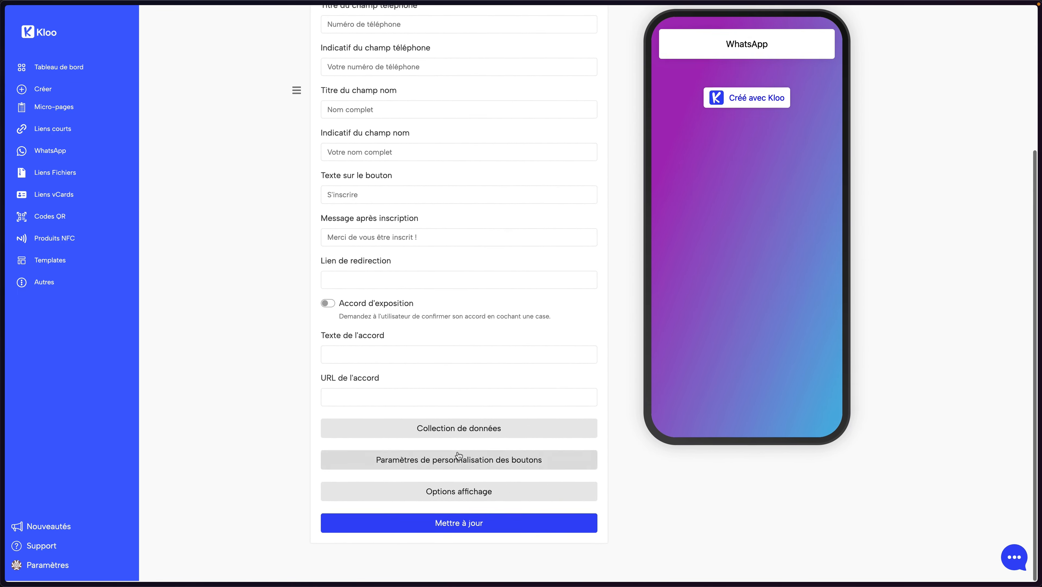
In the button customisation settings, rename the button 'Je m'inscrire' and save with Mettre à jour
click(475, 456)
scroll(474, 445, down, 6)
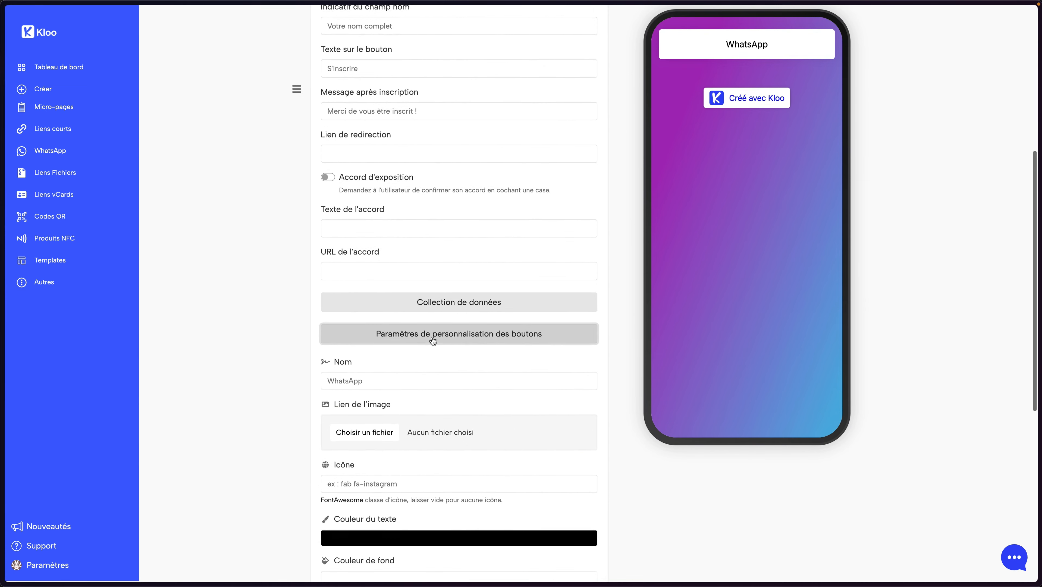
double_click(378, 379)
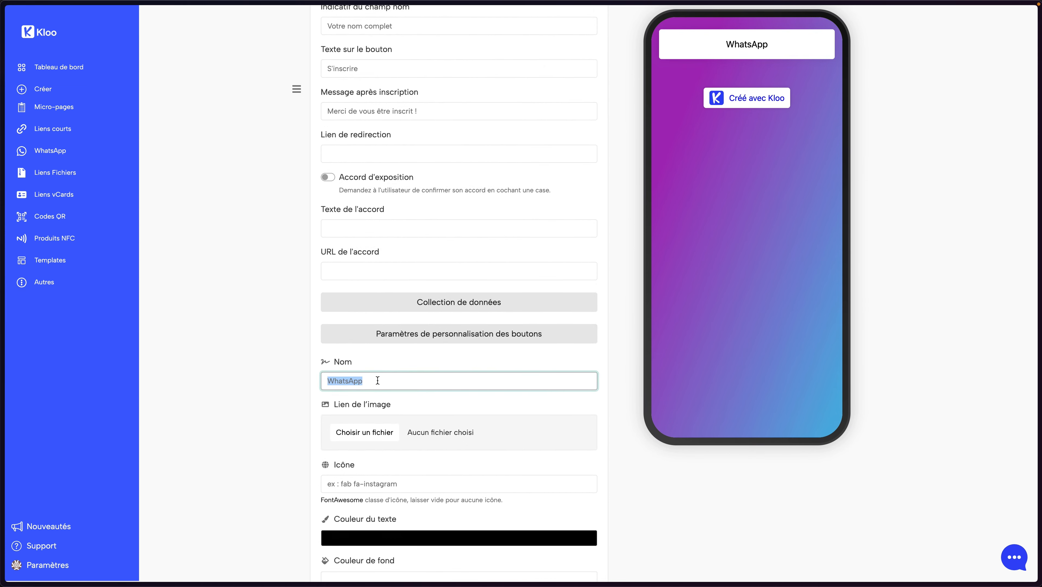
text(Je m'inscrire)
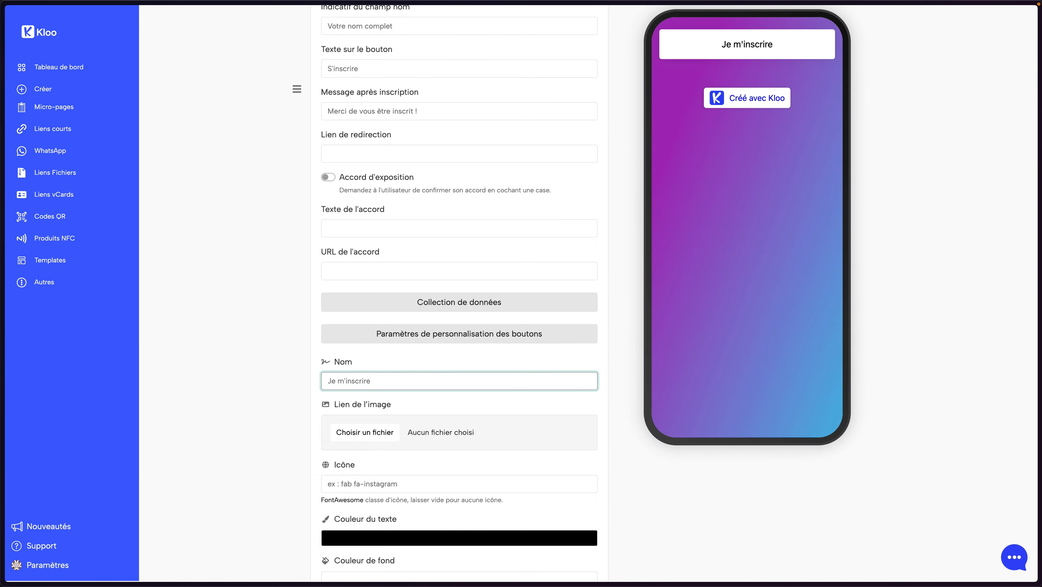
scroll(395, 403, down, 9)
click(492, 522)
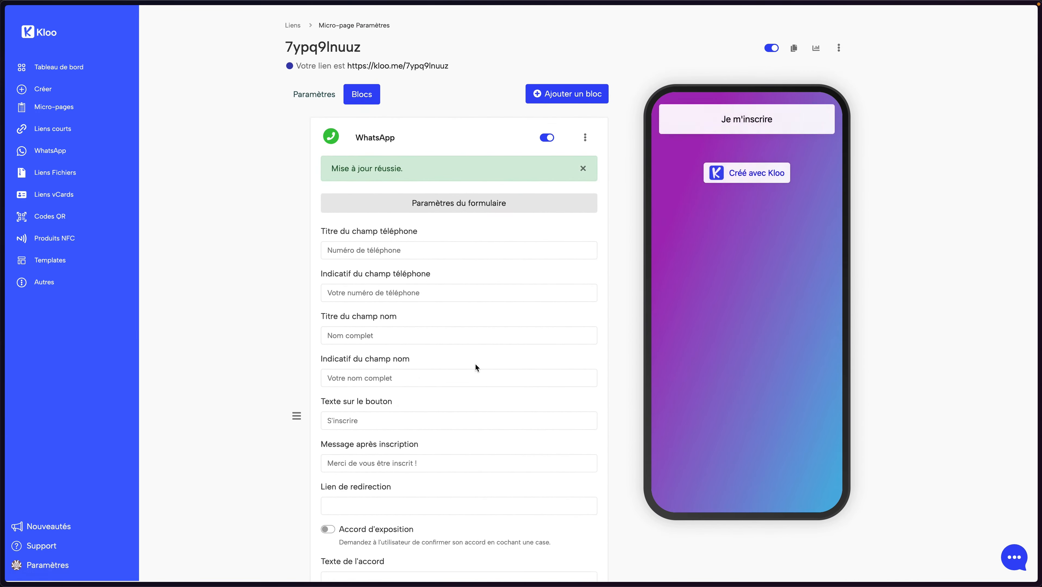
scroll(475, 365, down, 3)
scroll(475, 366, up, 2)
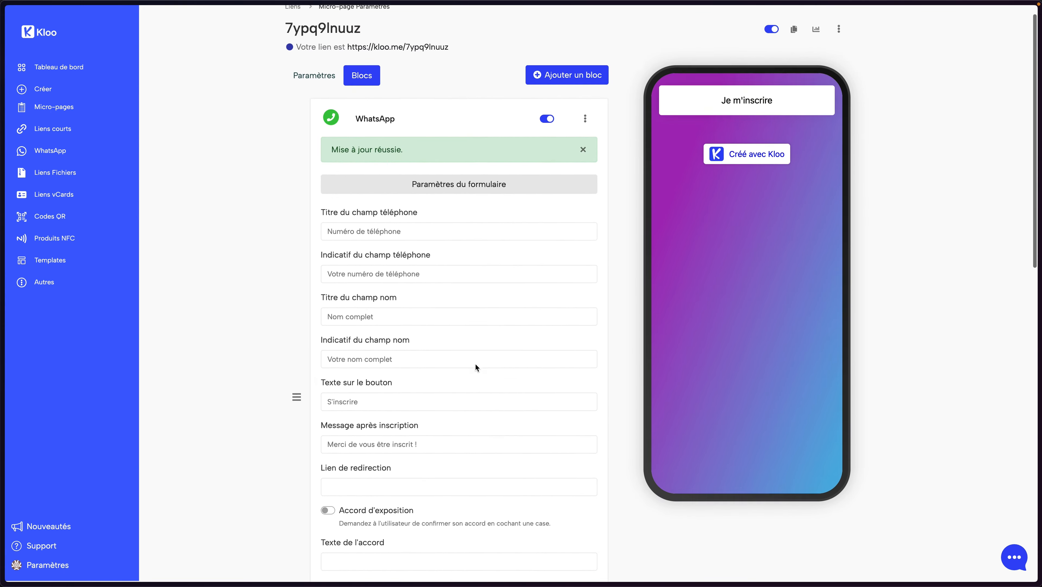
scroll(476, 366, up, 1)
Collapse the form and button sections and expand the block's Collection de données settings
click(469, 204)
click(448, 262)
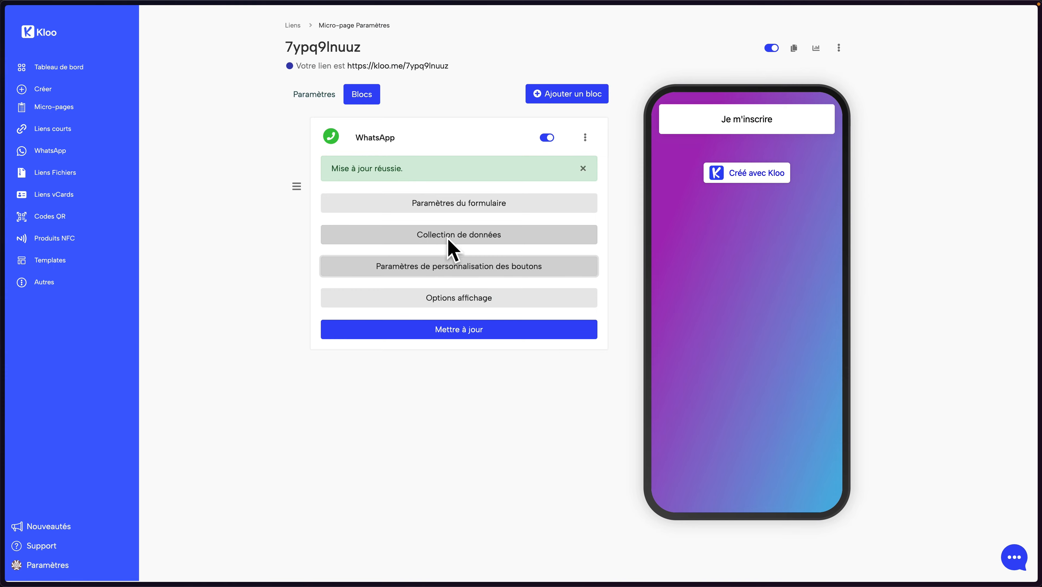
click(472, 238)
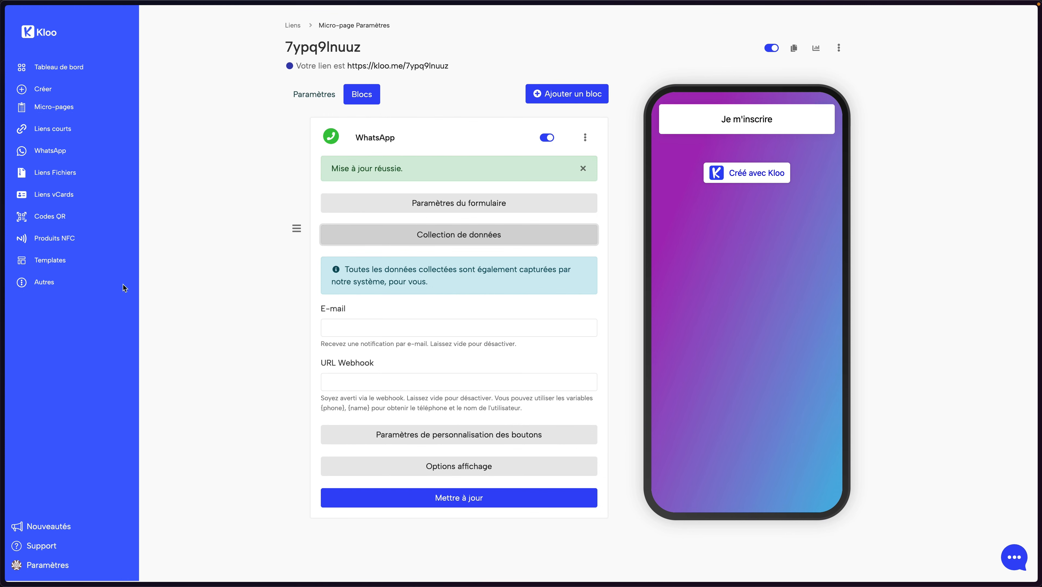
Place the caret in the notification E-mail field, then in the URL Webhook field
click(49, 284)
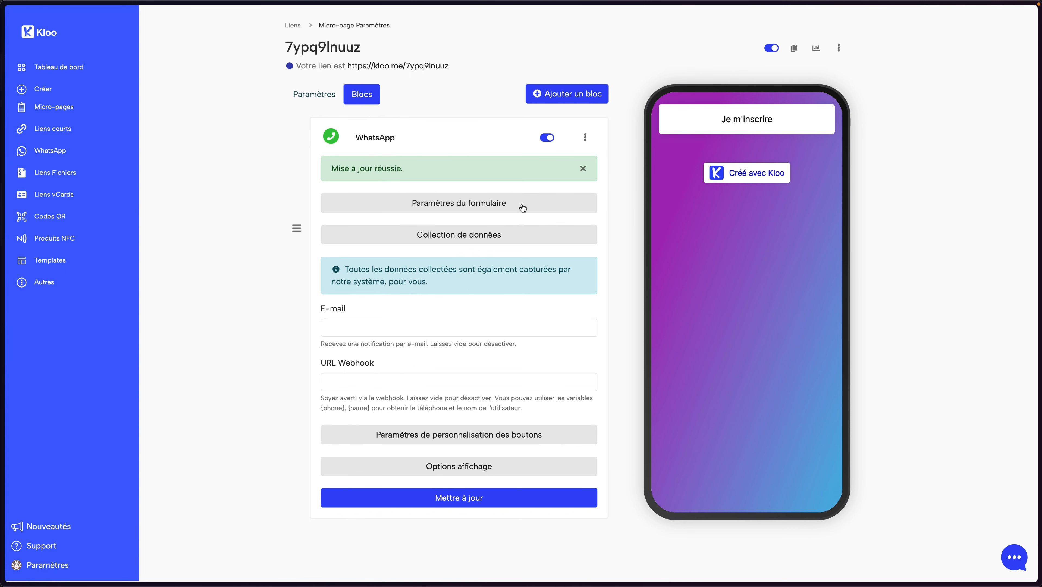
click(585, 137)
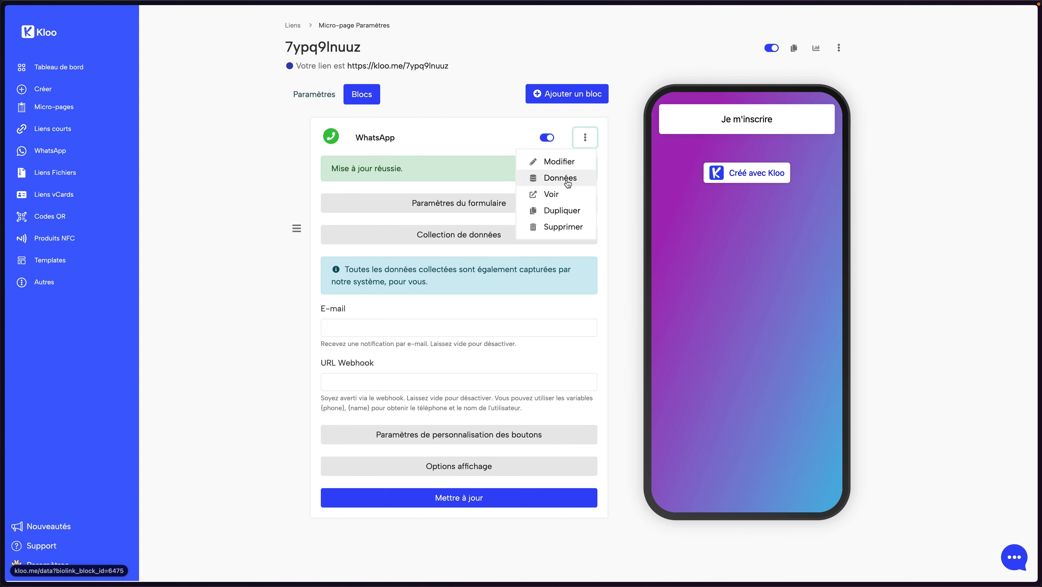
click(455, 297)
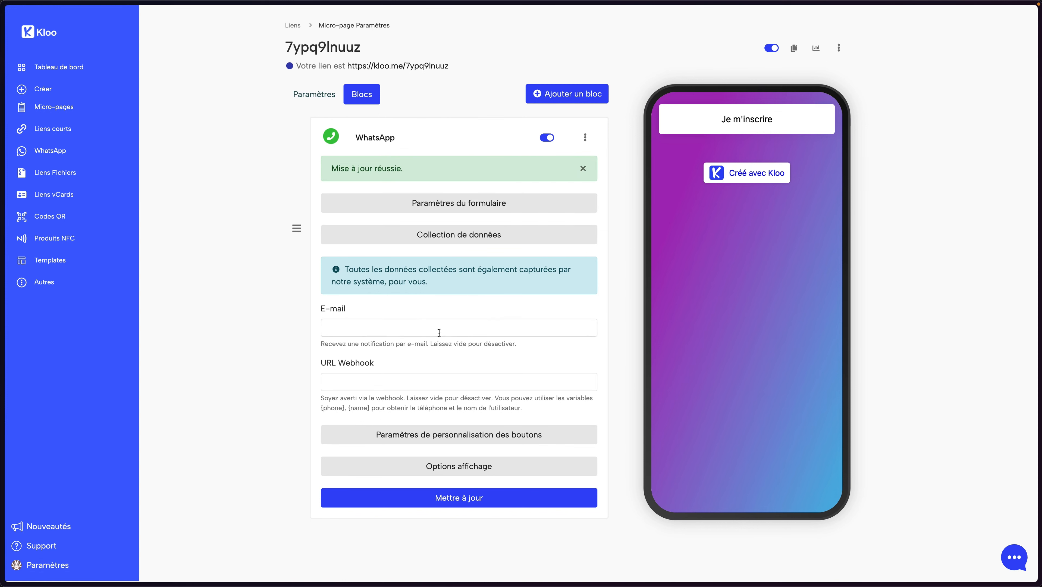
click(438, 332)
click(350, 328)
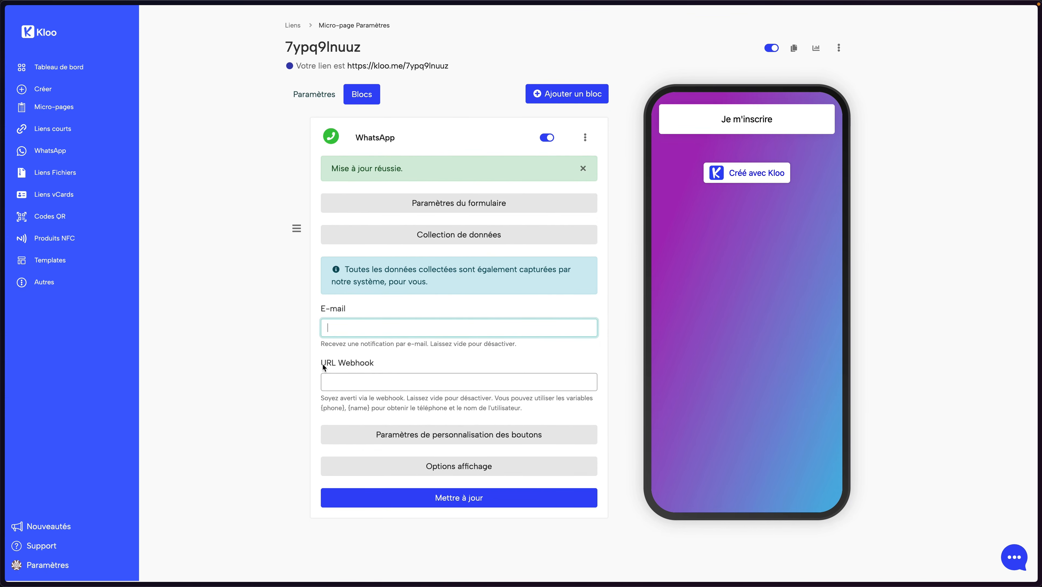
click(345, 378)
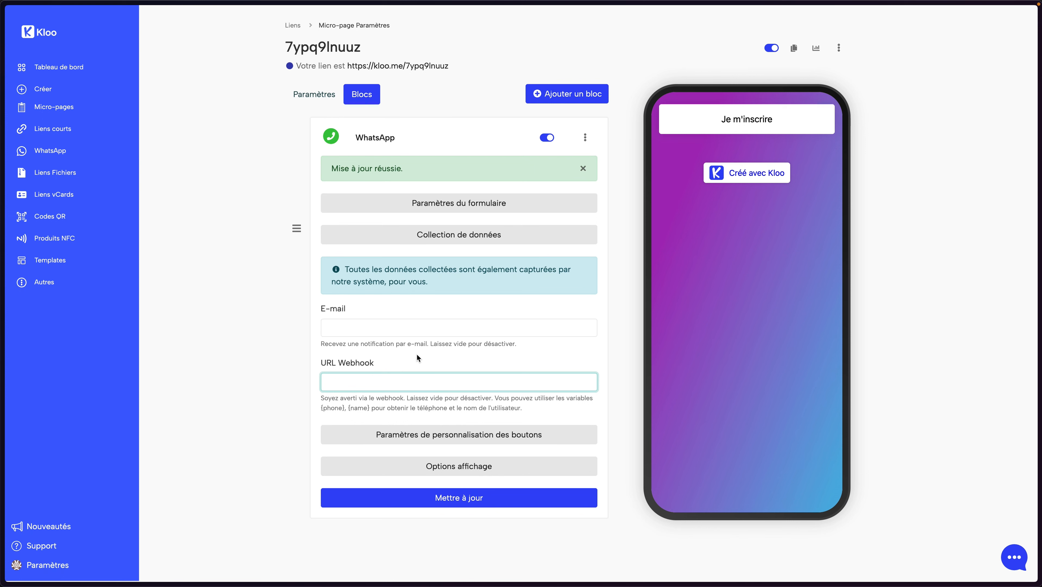
In the Brouillon Brice doc, highlight the plan steps from 'Générer le message' to configuring Kloo
key(ctrl+Tab)
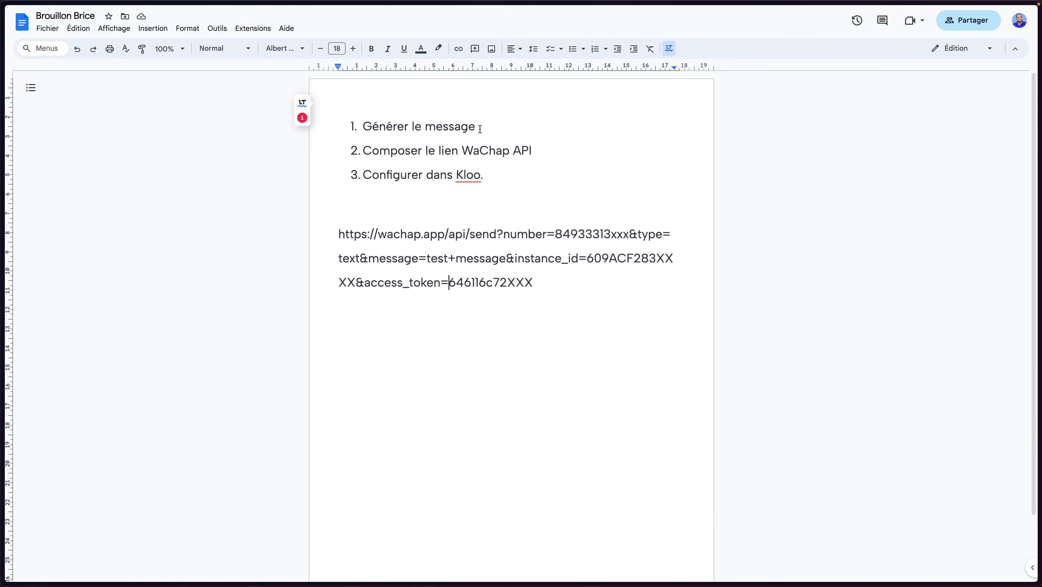
drag(480, 128, 525, 151)
click(526, 151)
drag(485, 175, 396, 176)
click(396, 176)
mouse_move(2, 265)
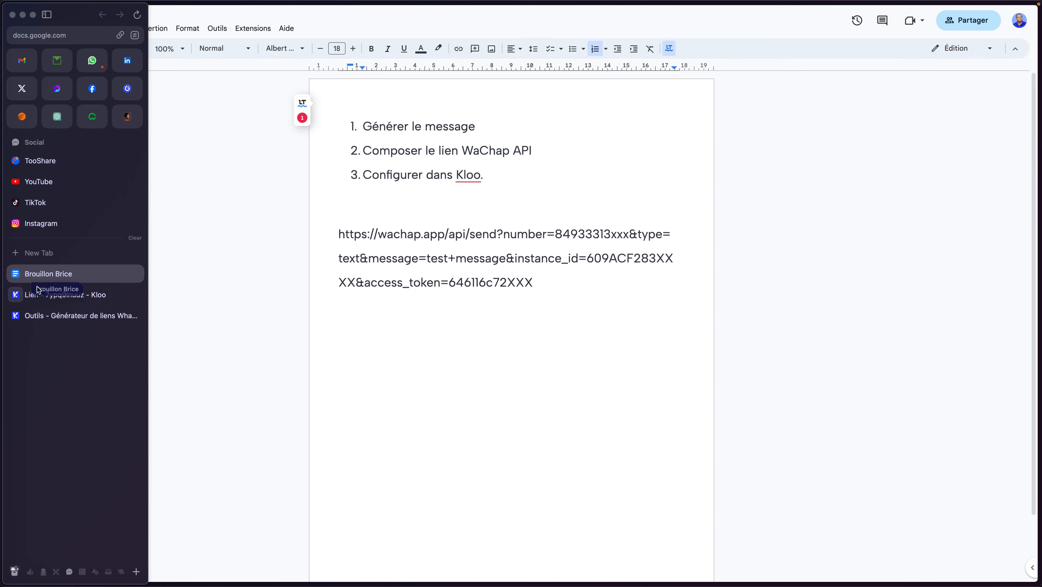
click(54, 317)
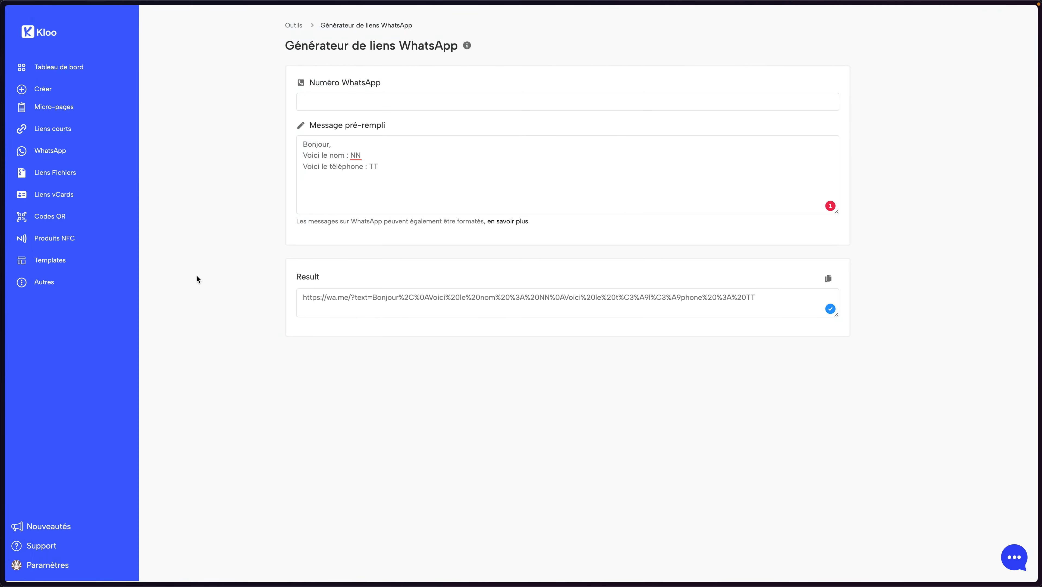
Open the WhatsApp link generator from Autres > Outils via a 'wh' search, and close the duplicate tab
click(60, 285)
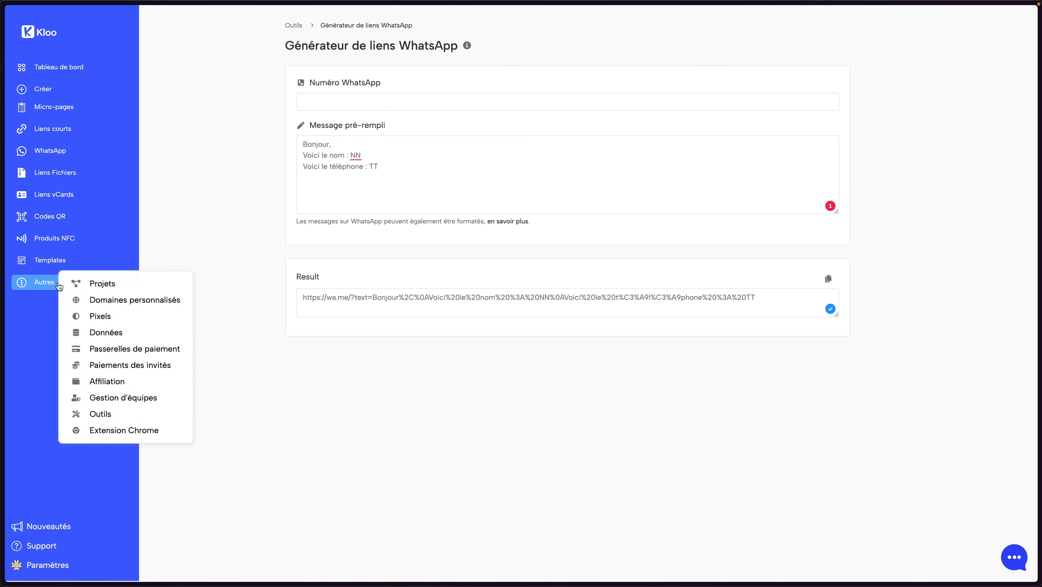
super+click(114, 412)
mouse_move(1, 335)
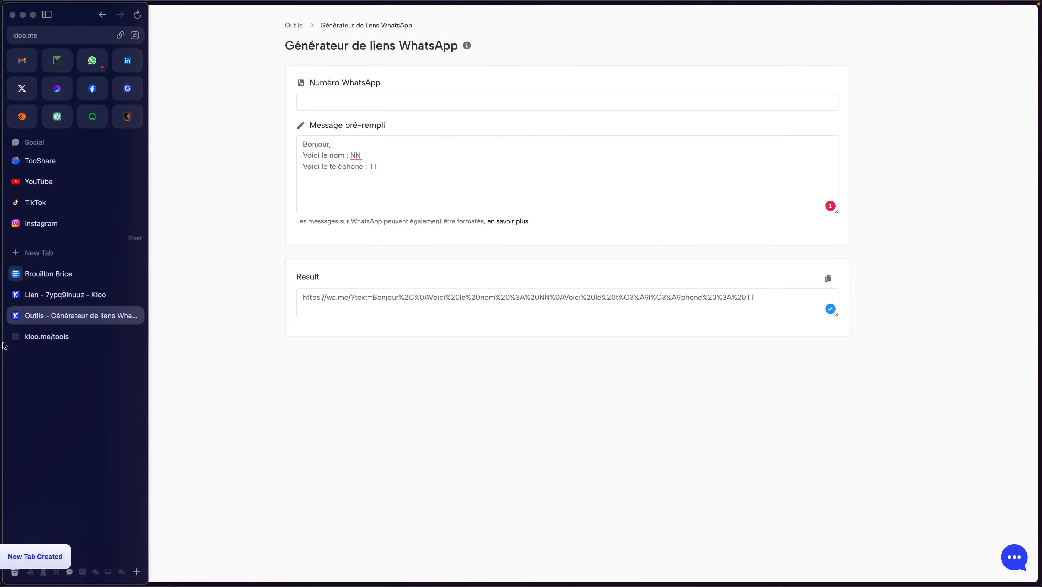
click(39, 335)
click(361, 58)
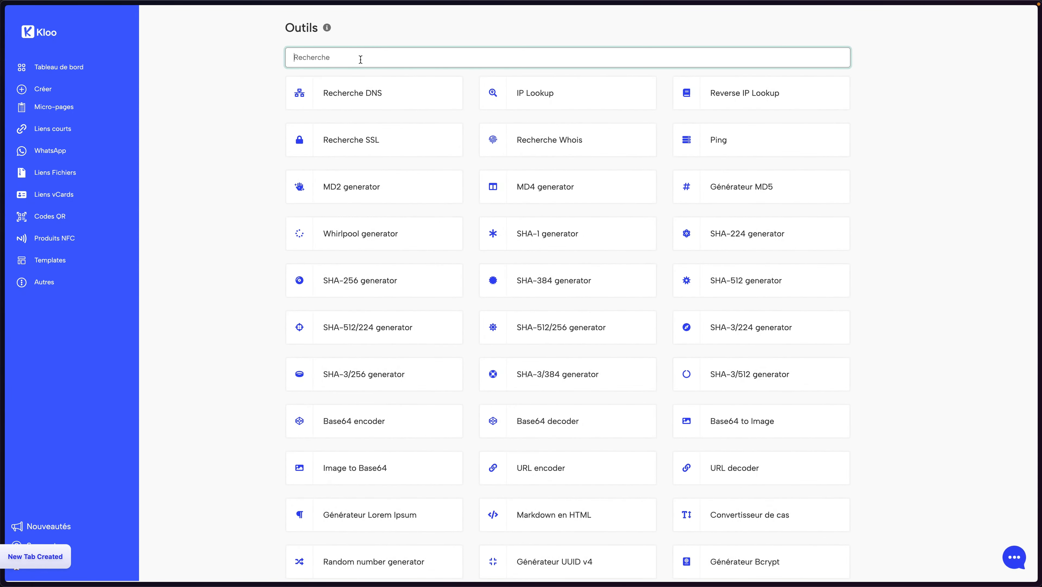
text(wh)
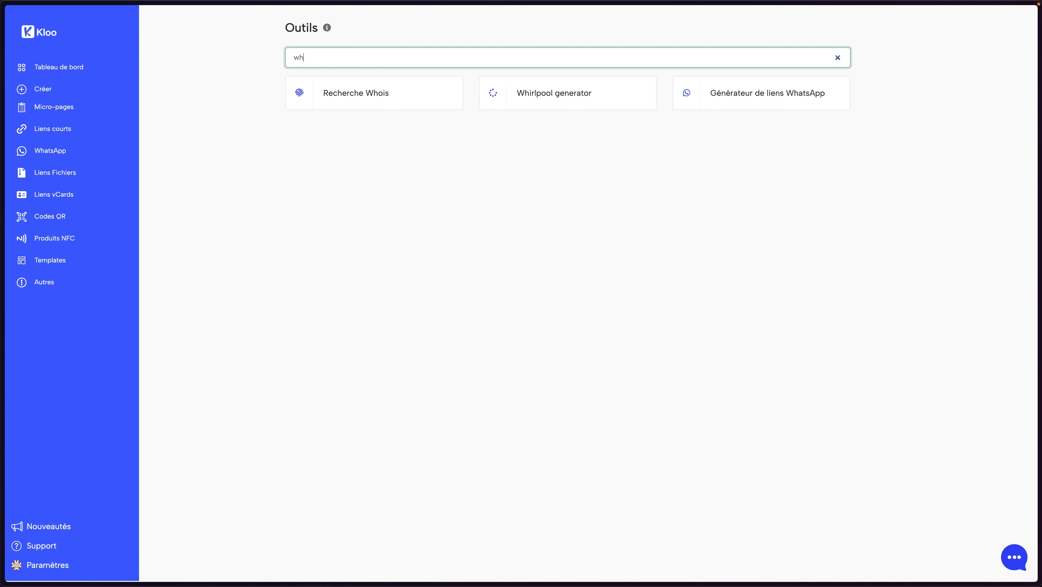
click(747, 101)
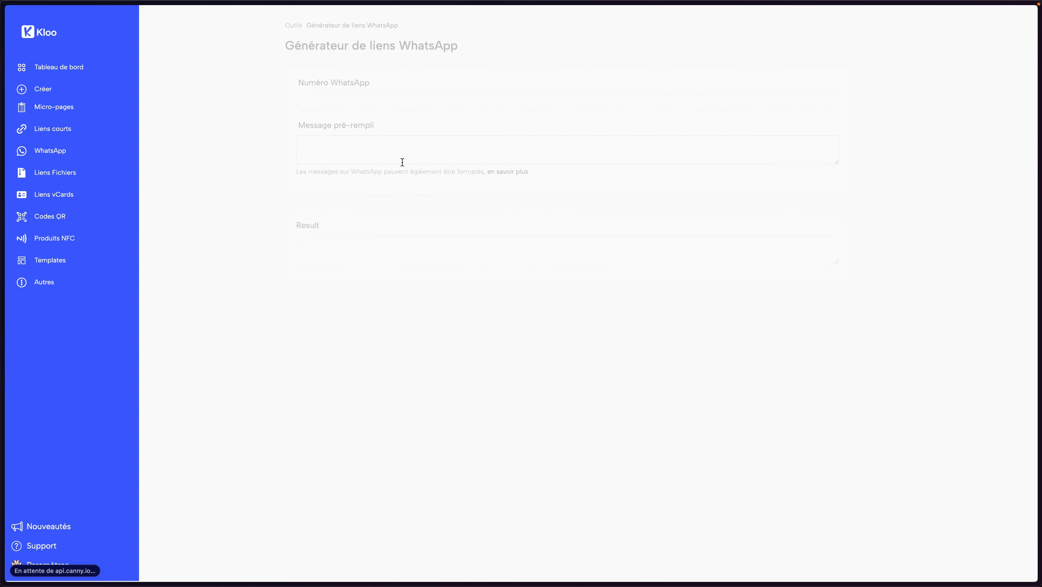
click(346, 101)
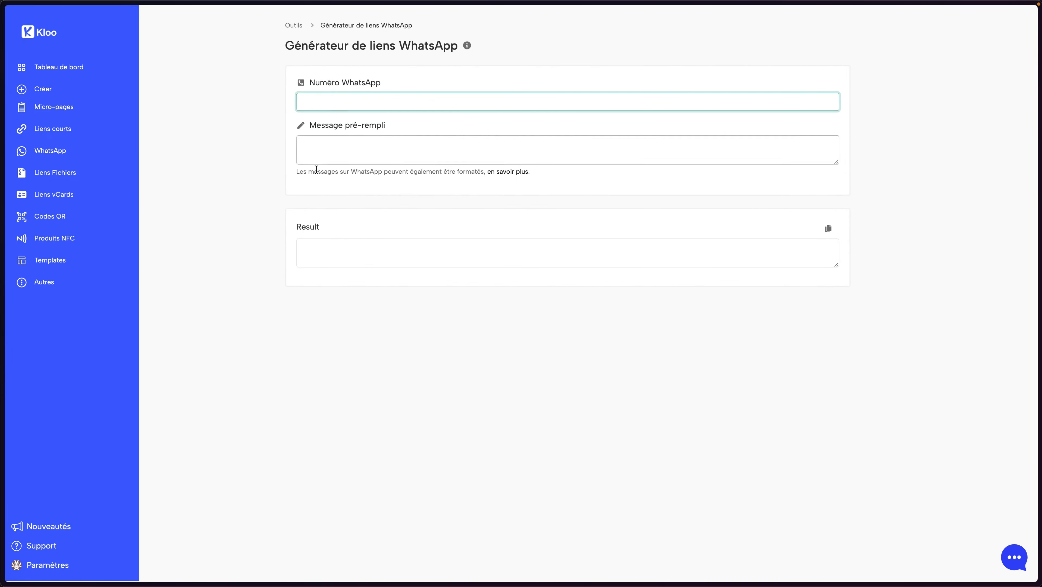
mouse_move(45, 400)
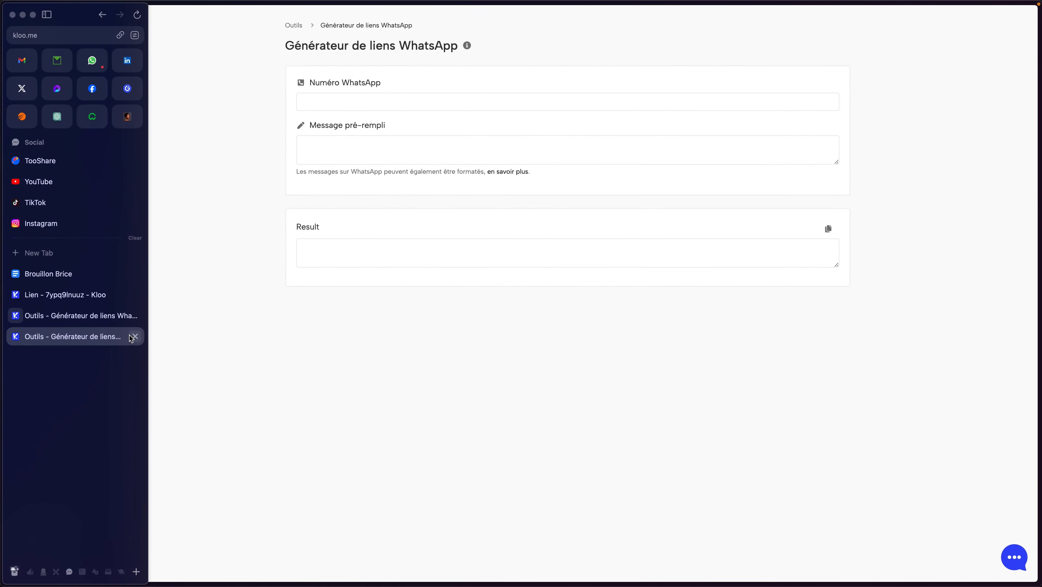
click(133, 335)
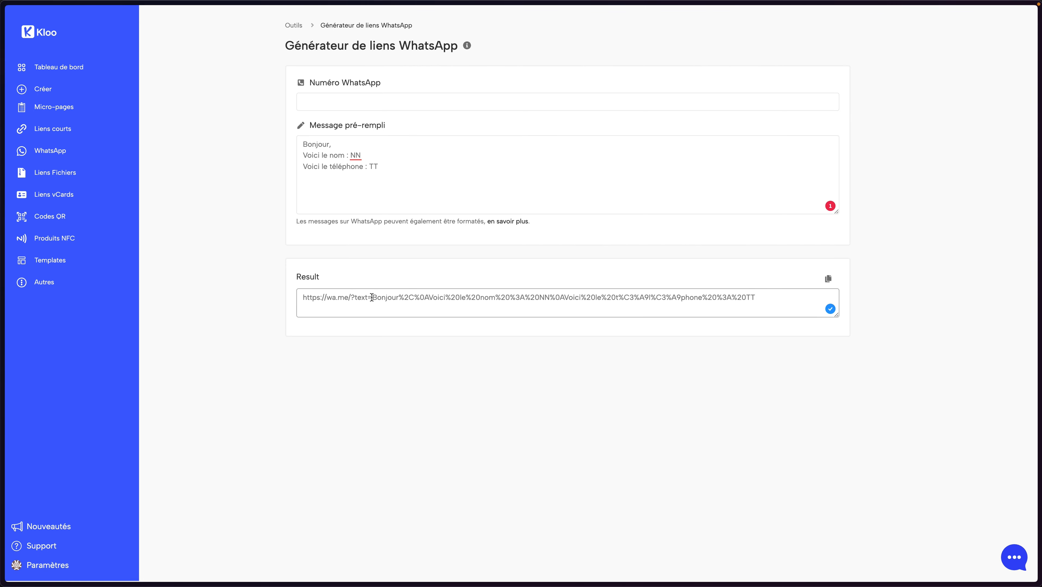
Select and copy the encoded message after 'text=' in the generated wa.me link
drag(372, 296, 798, 293)
key(super+c)
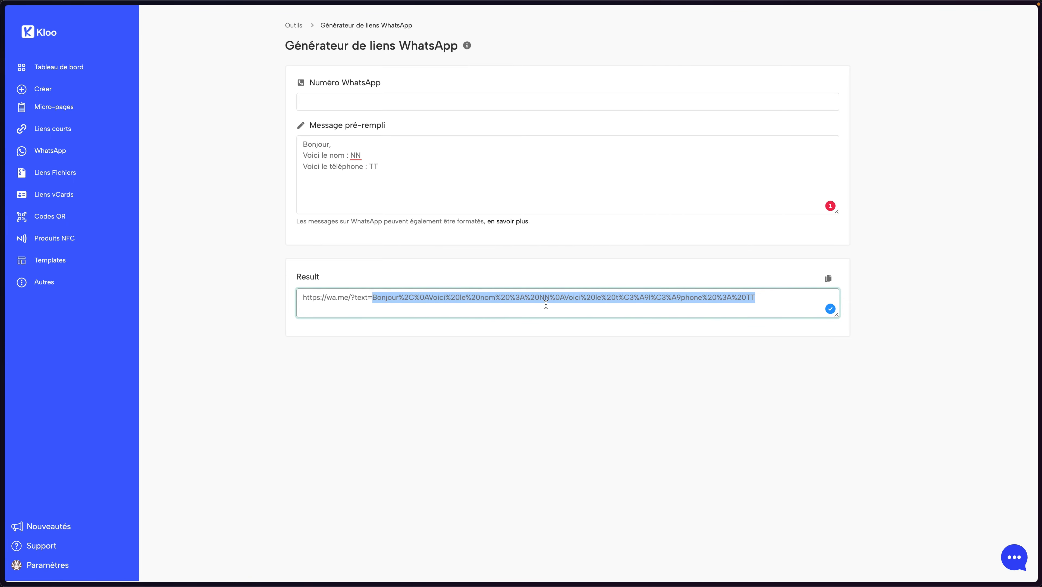
click(408, 249)
Paste the encoded greeting on a new line below the WaChap URL in the notes
mouse_move(53, 251)
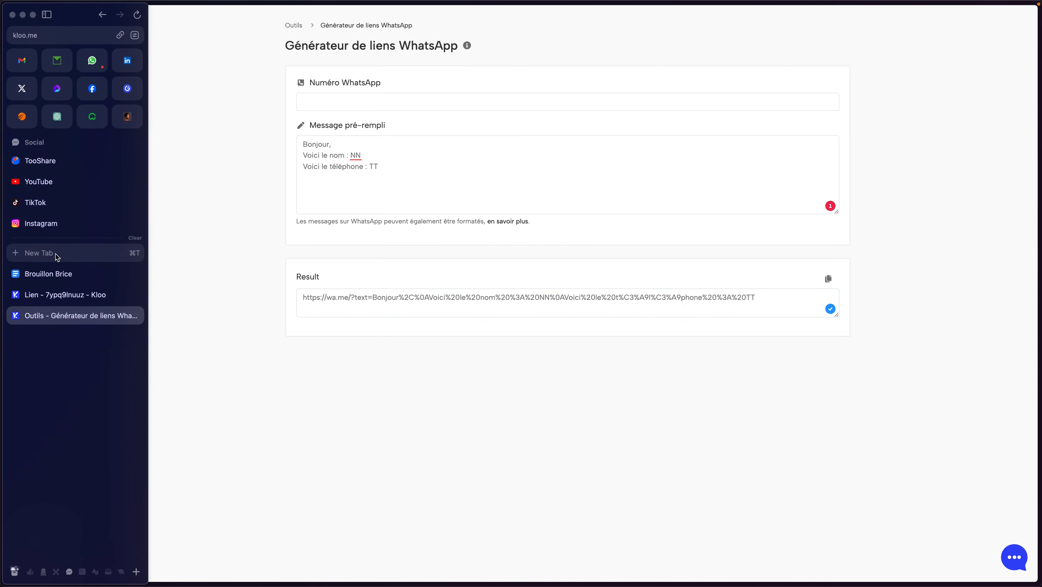
click(41, 273)
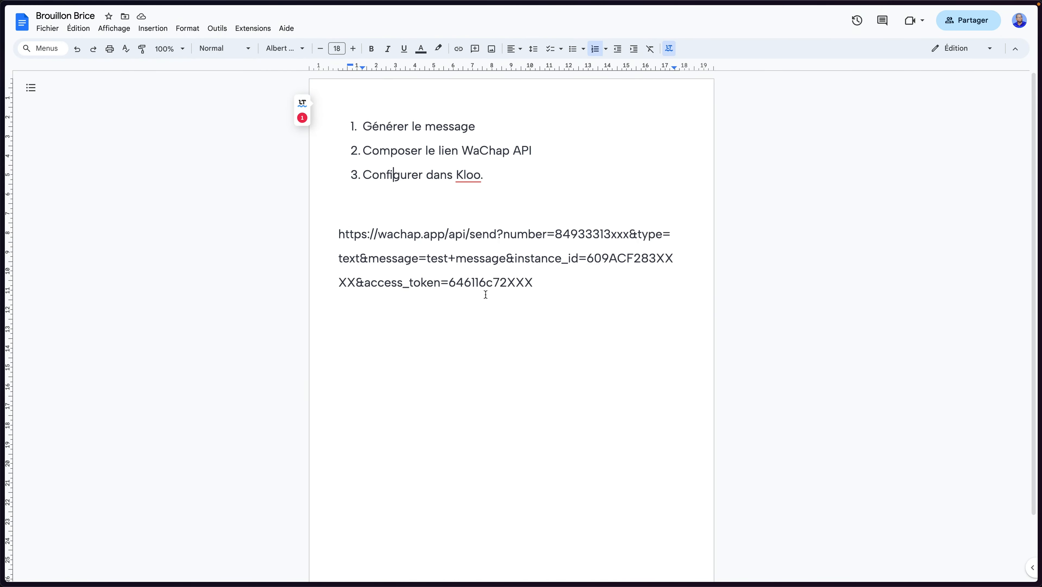
click(541, 290)
key(Return)
key(Return)
key(super+v)
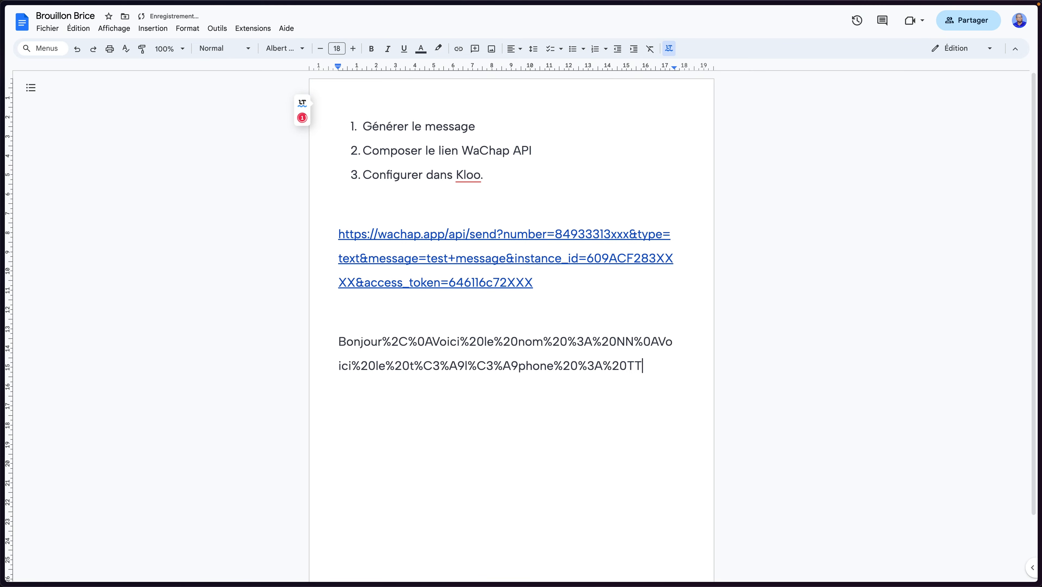
Remove the hyperlink from the WaChap URL and return to the Kloo link generator
right_click(505, 282)
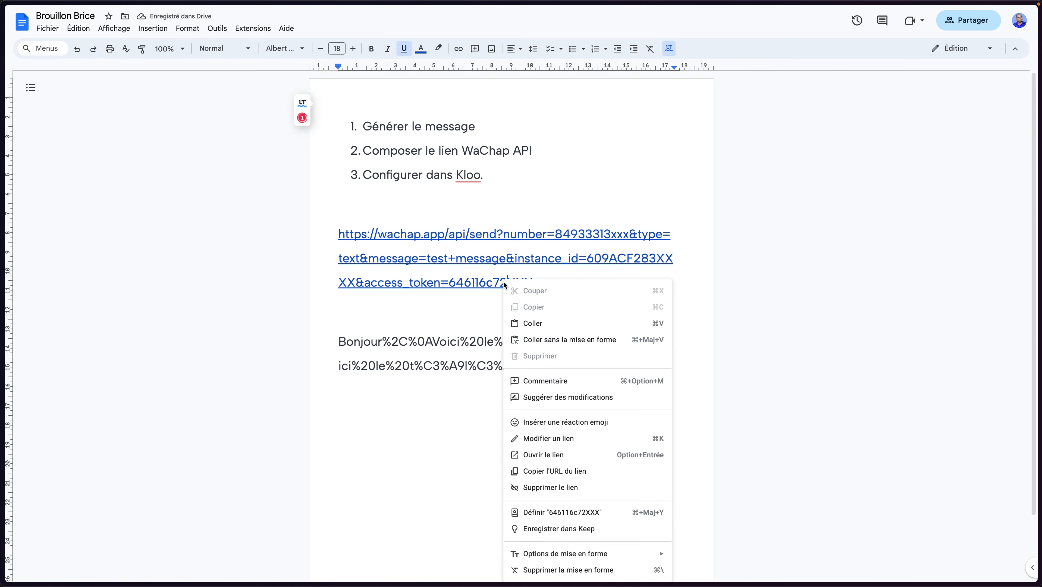
click(553, 486)
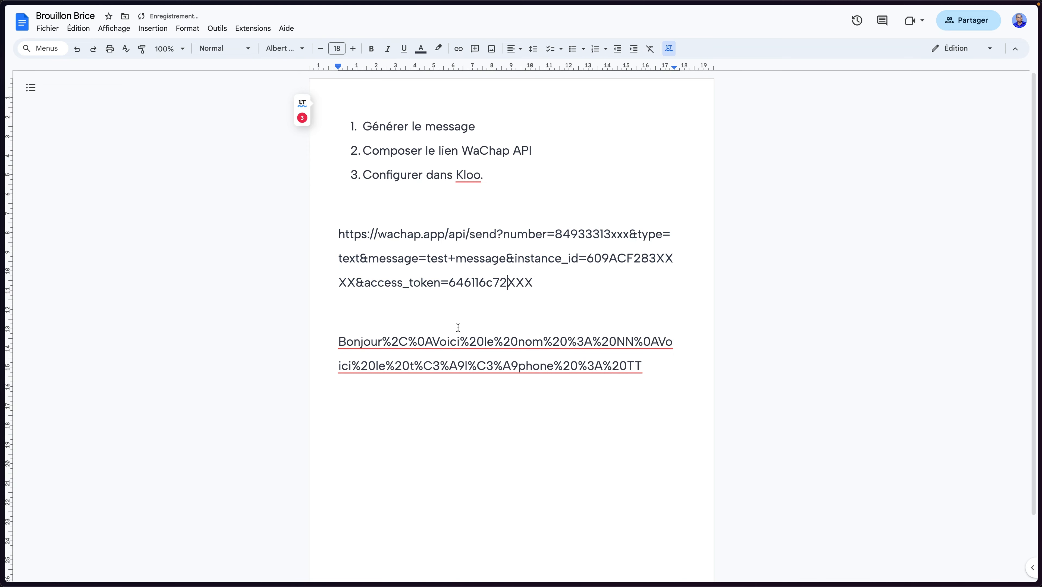
mouse_move(3, 322)
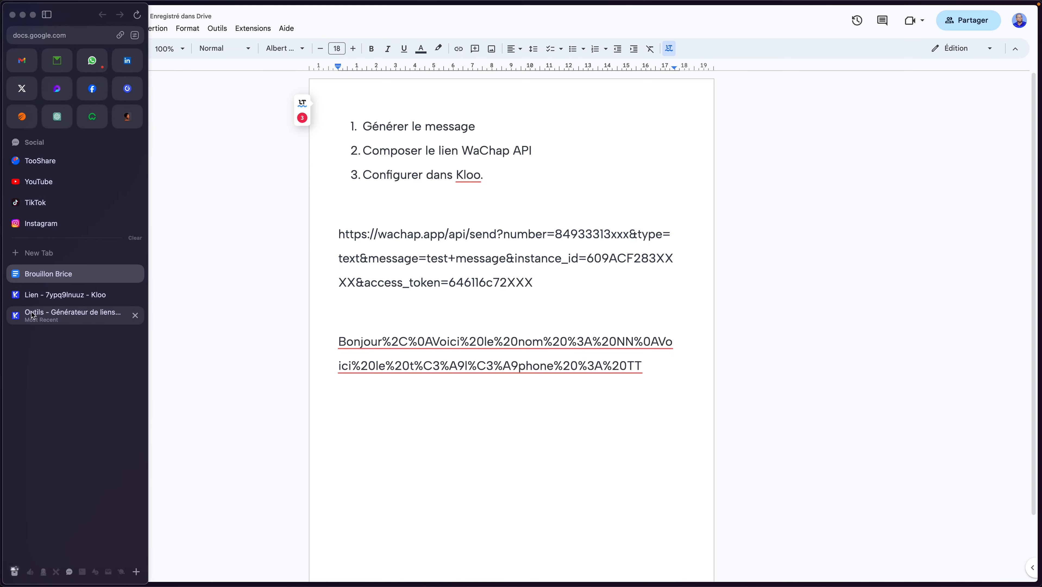
click(53, 315)
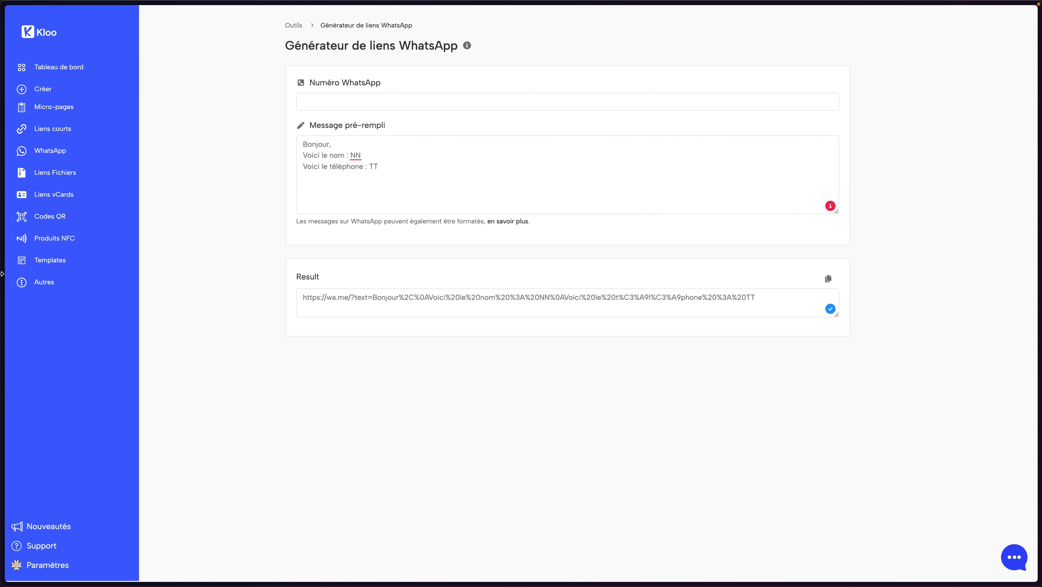
Open WaChap's API page and review the direct-message and 'Envoyer un texte' sections
mouse_move(1, 274)
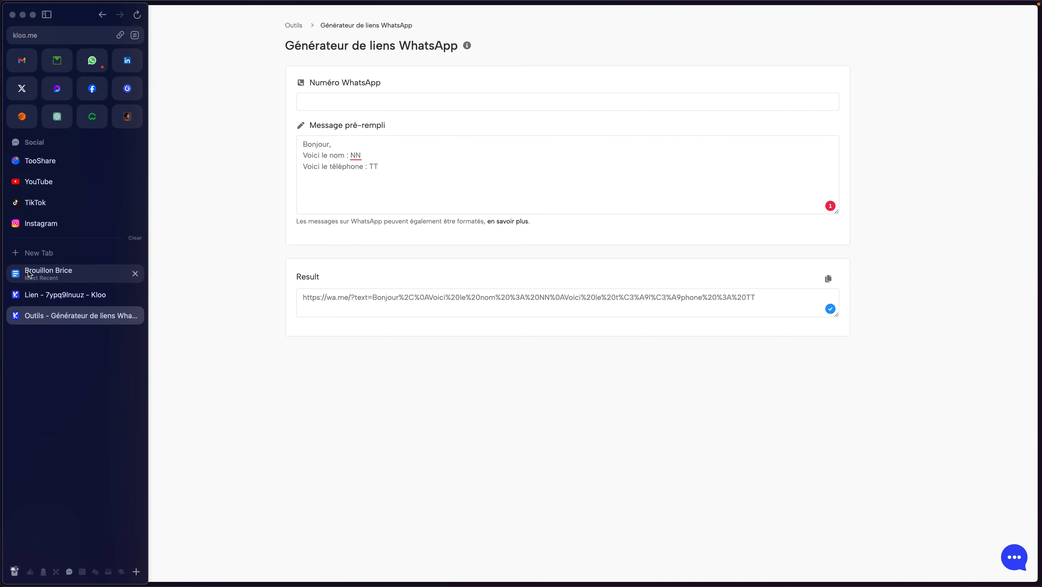
click(97, 119)
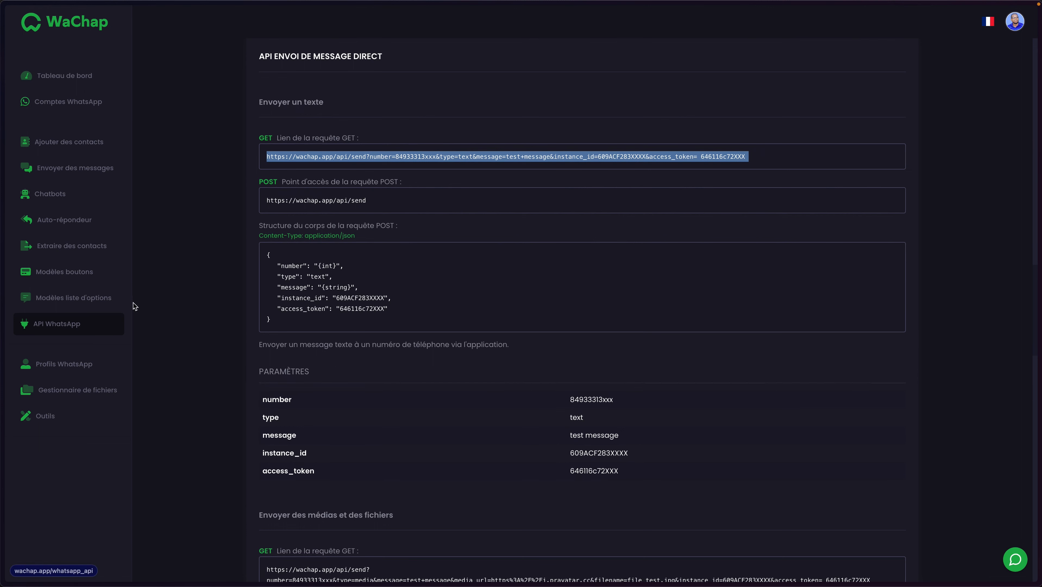
click(329, 162)
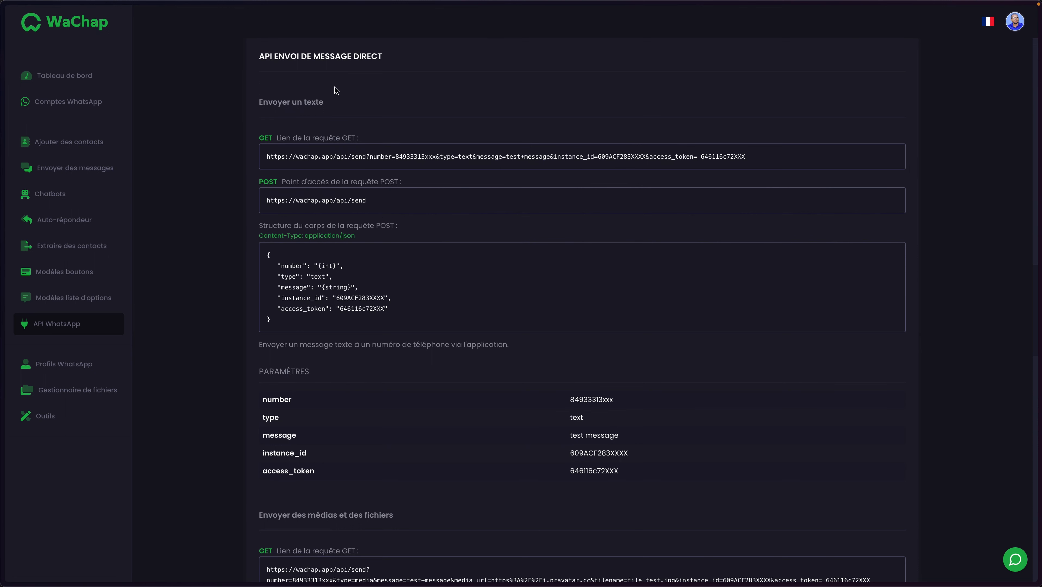
drag(265, 56, 395, 61)
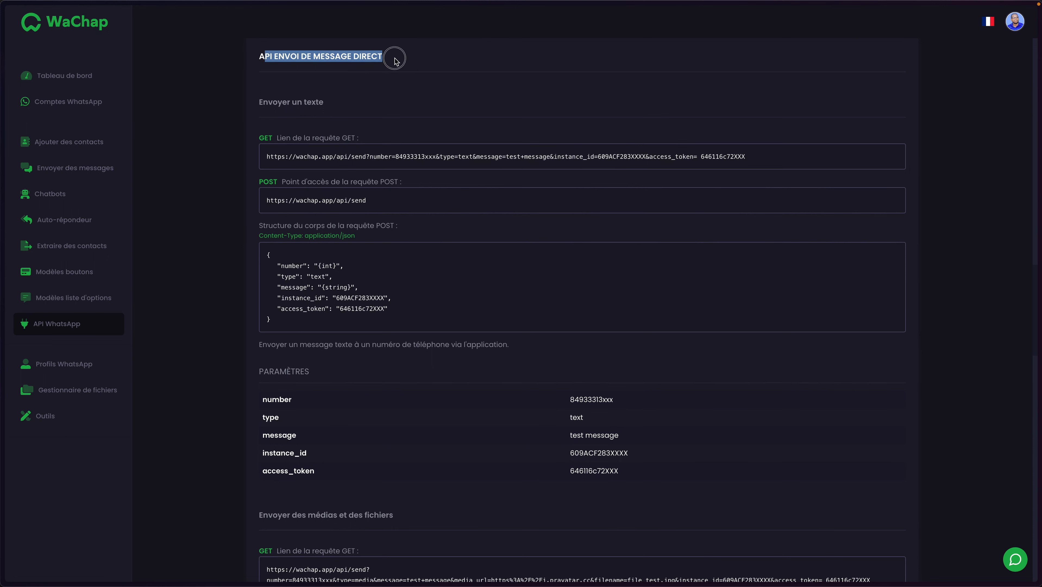
click(395, 61)
drag(258, 101, 352, 106)
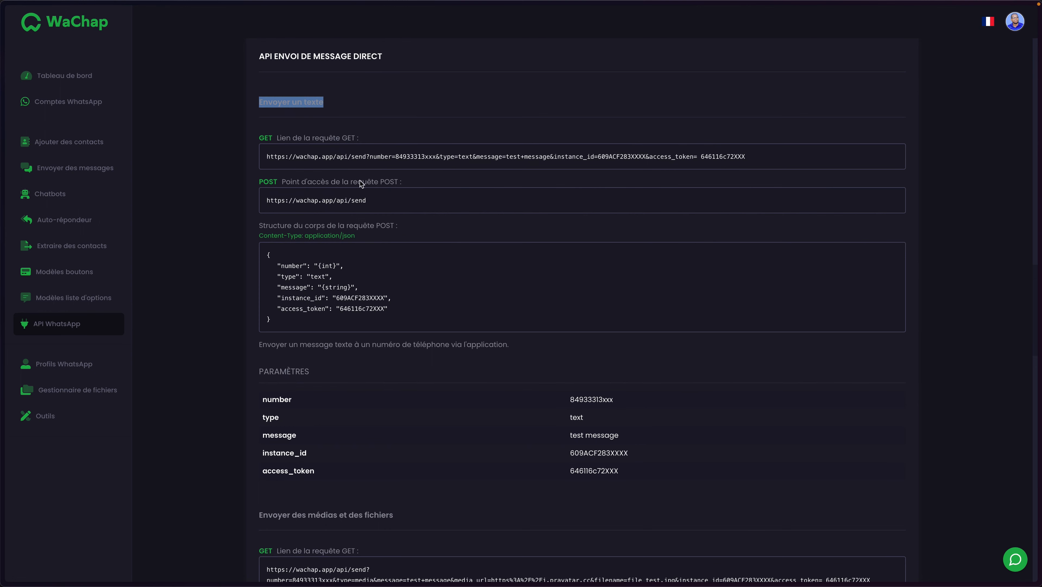
Select and copy the full GET request link for sending a text
triple_click(507, 163)
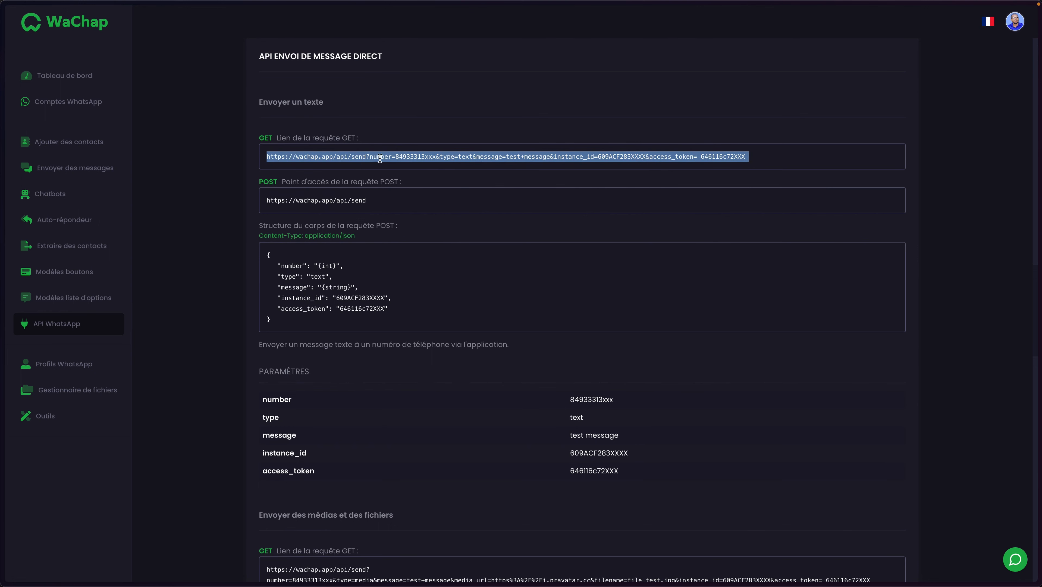
click(273, 157)
drag(267, 164, 740, 161)
click(754, 163)
mouse_move(1, 294)
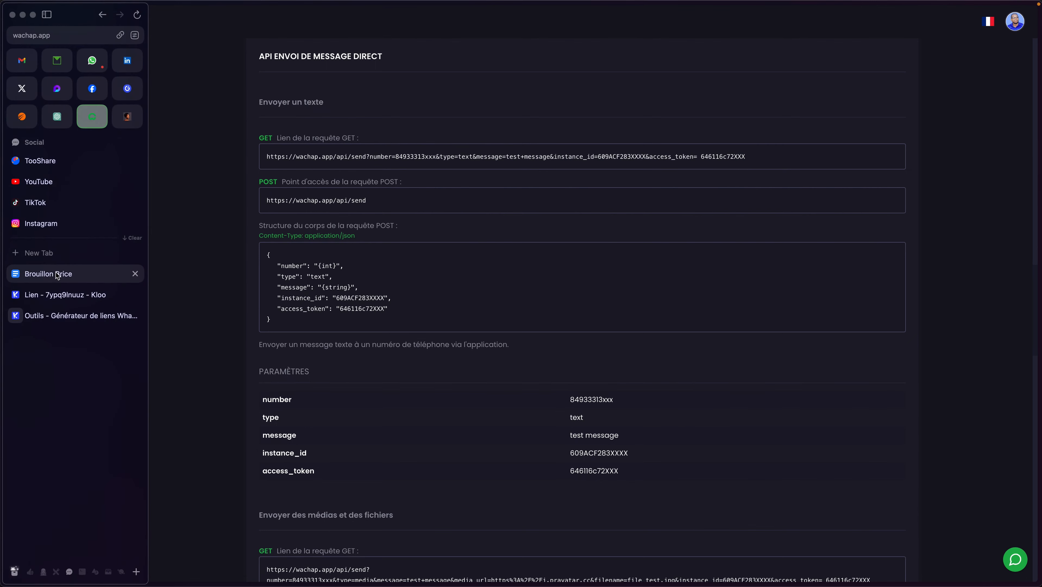
click(45, 272)
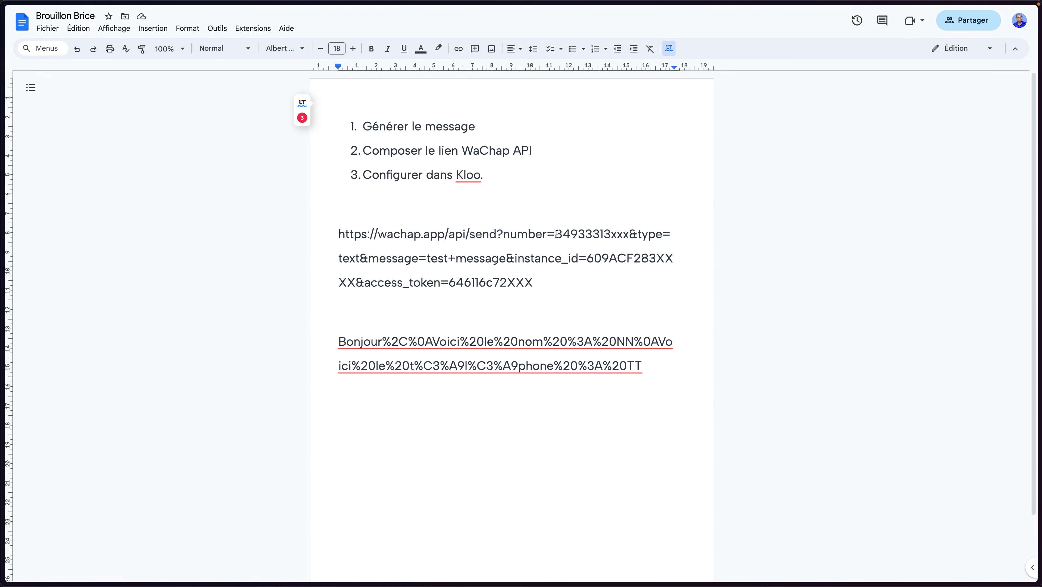
Replace the placeholder number after 'number=' in the WaChap link with a real recipient phone number
drag(556, 234, 628, 232)
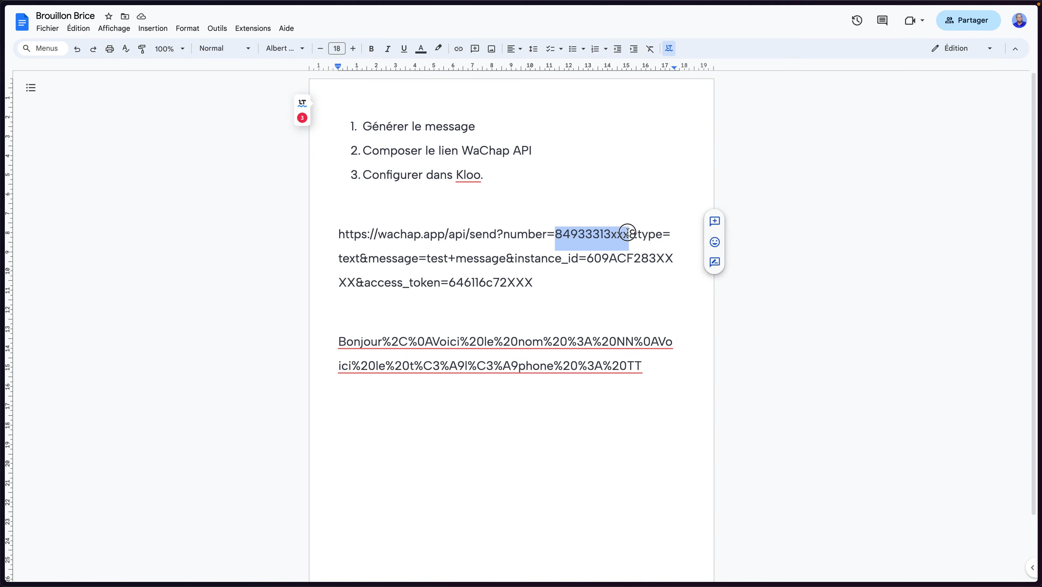
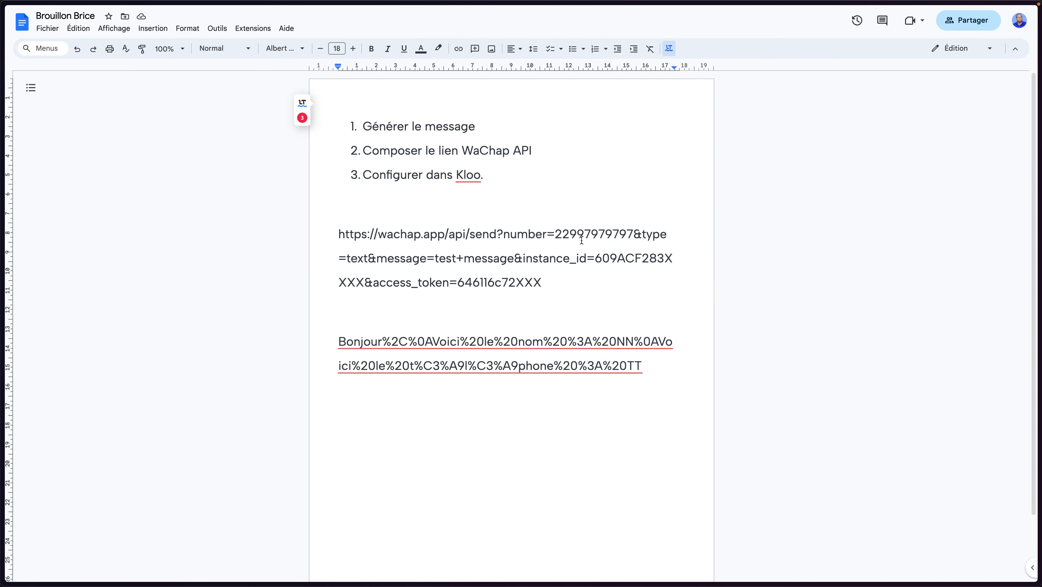
mouse_move(1, 308)
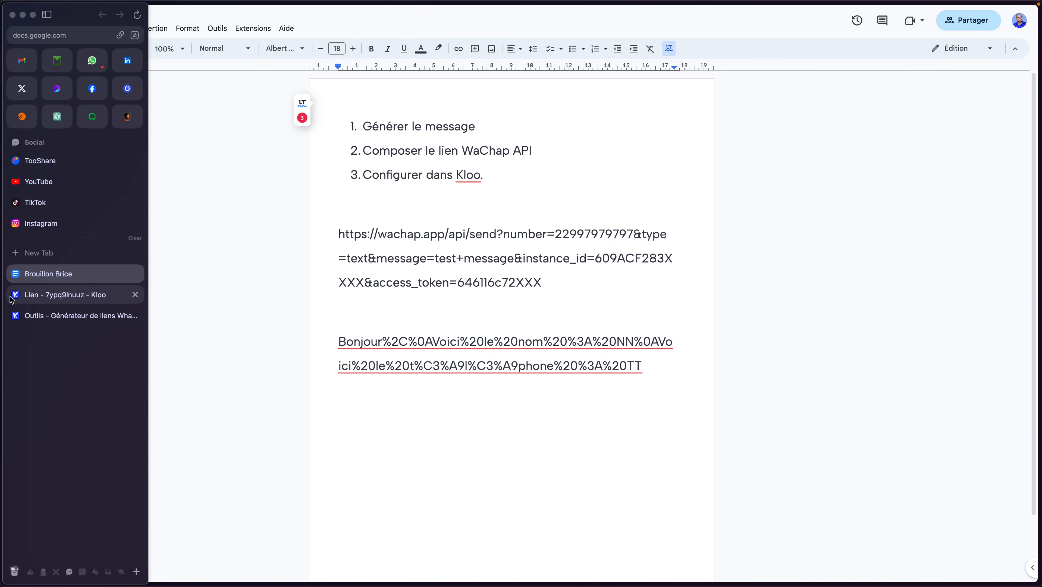
click(48, 312)
Select and copy the {phone} variable from Kloo's webhook help text, then return to the Brouillon Brice notes
click(69, 294)
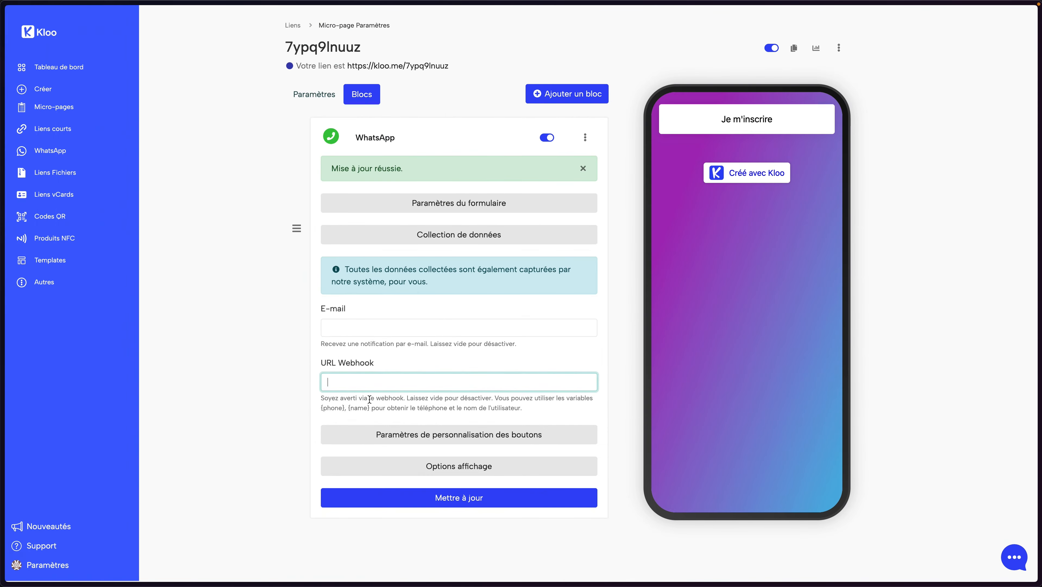
drag(345, 408, 320, 408)
key(super+c)
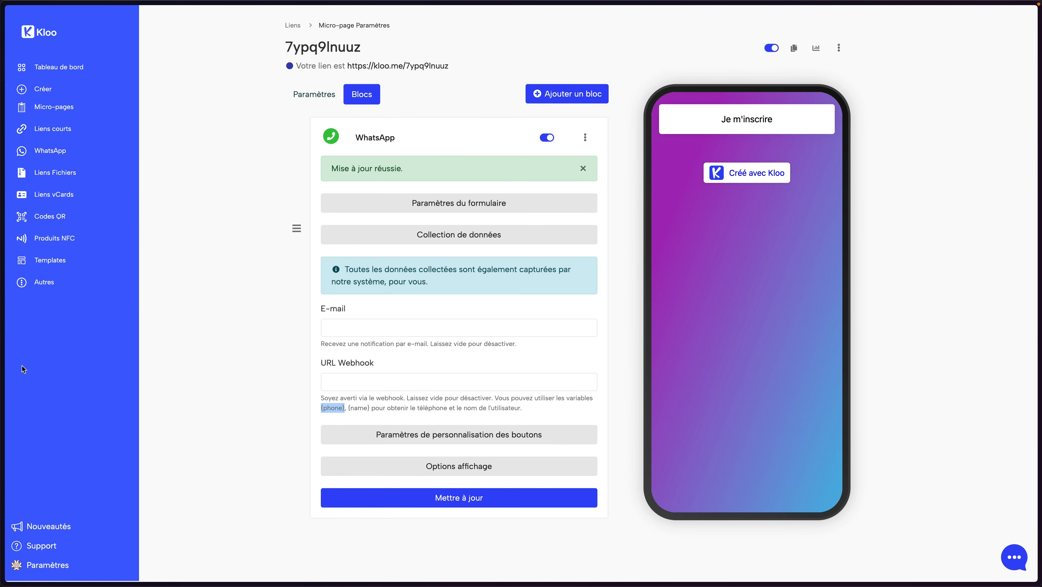
mouse_move(4, 322)
click(99, 314)
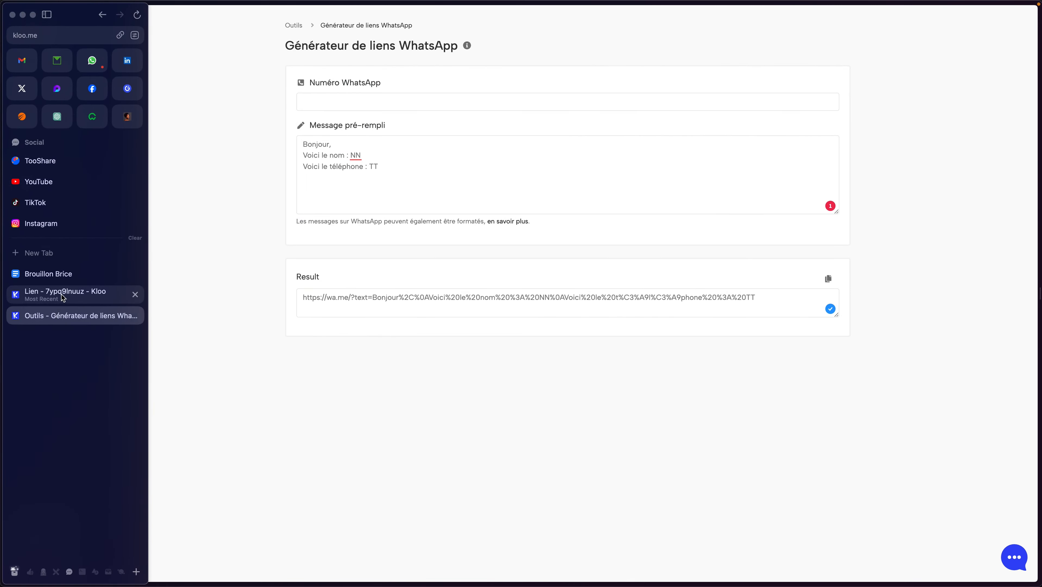
click(66, 295)
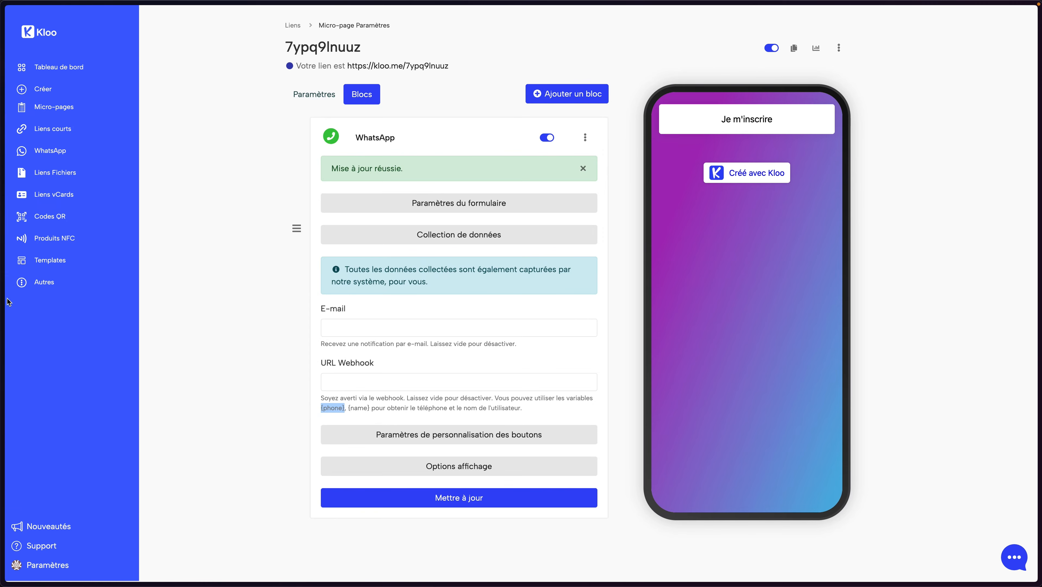
mouse_move(5, 302)
click(41, 278)
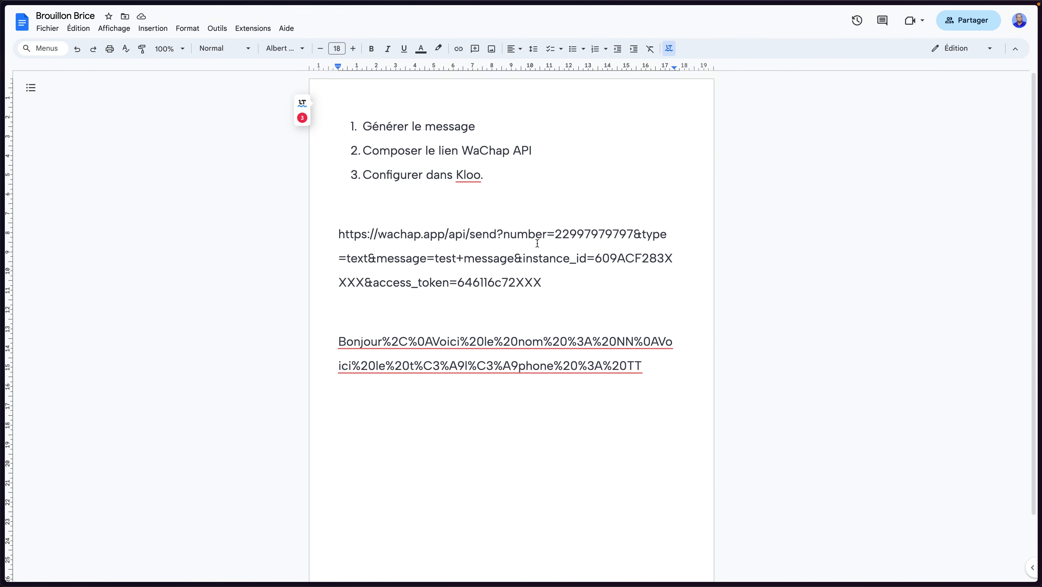
mouse_move(556, 234)
mouse_down()
mouse_move(637, 228)
mouse_move(561, 231)
mouse_up()
click(631, 231)
click(562, 232)
double_click(562, 233)
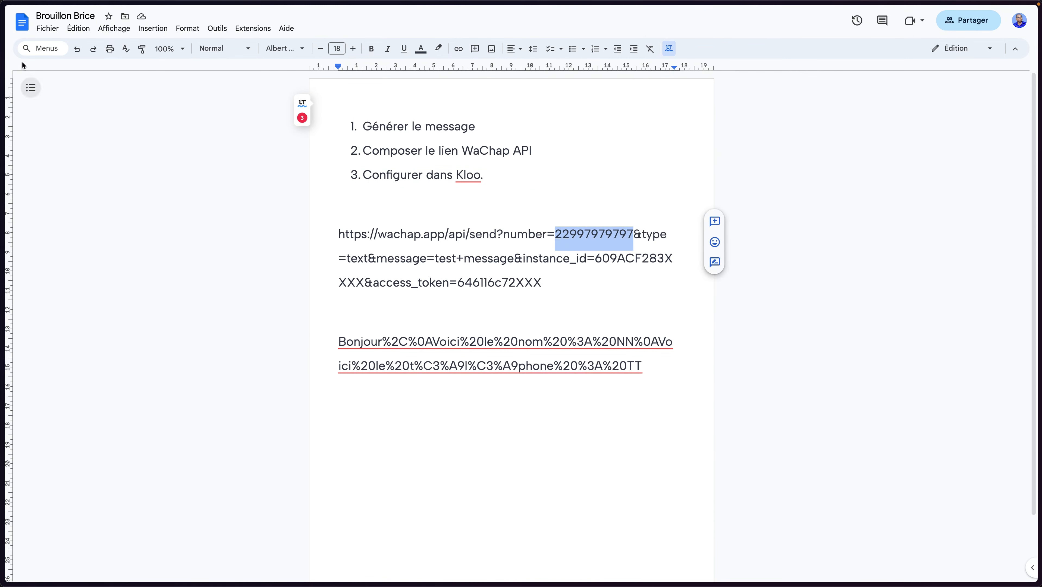
click(77, 29)
click(124, 136)
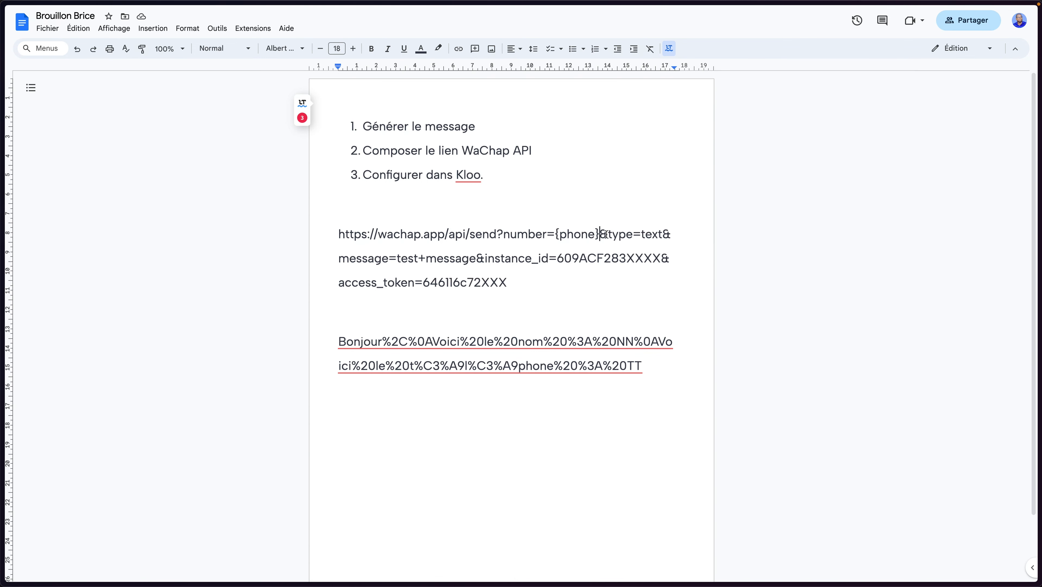
key(ctrl+z)
click(457, 243)
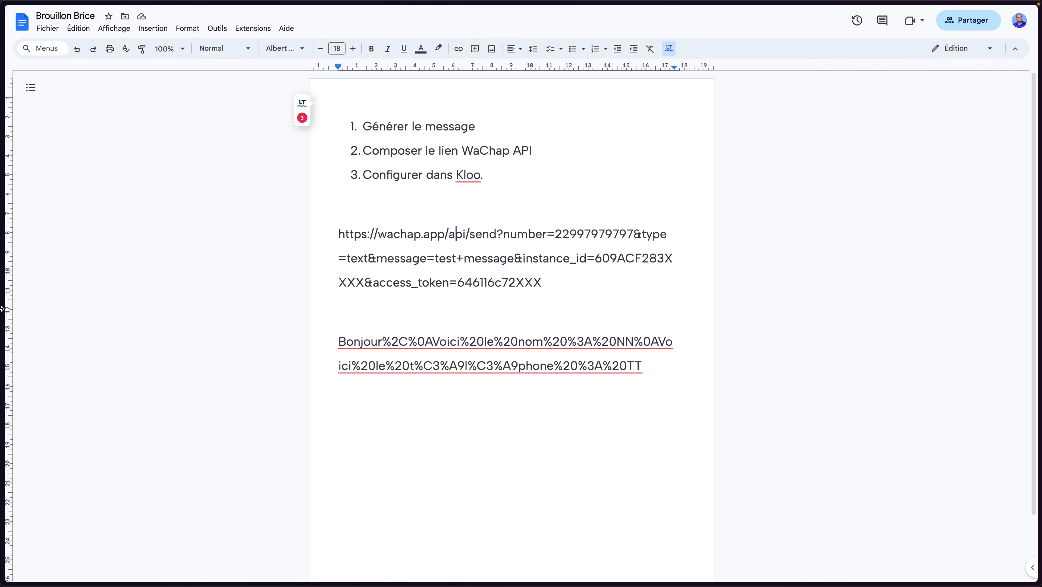
mouse_move(9, 310)
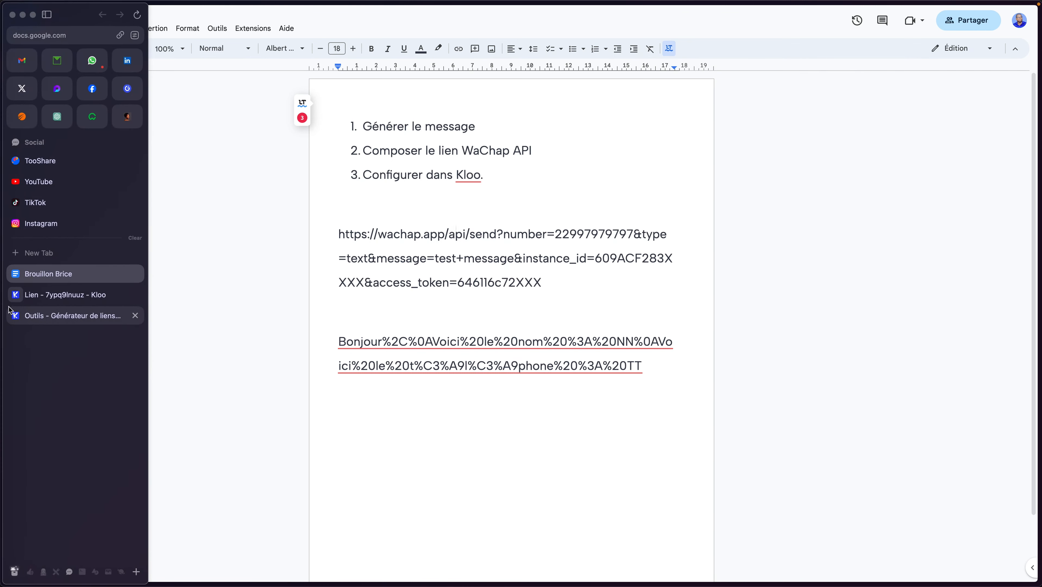
Review WaChap's direct-message API link, then go back to the Kloo WhatsApp block settings
click(94, 124)
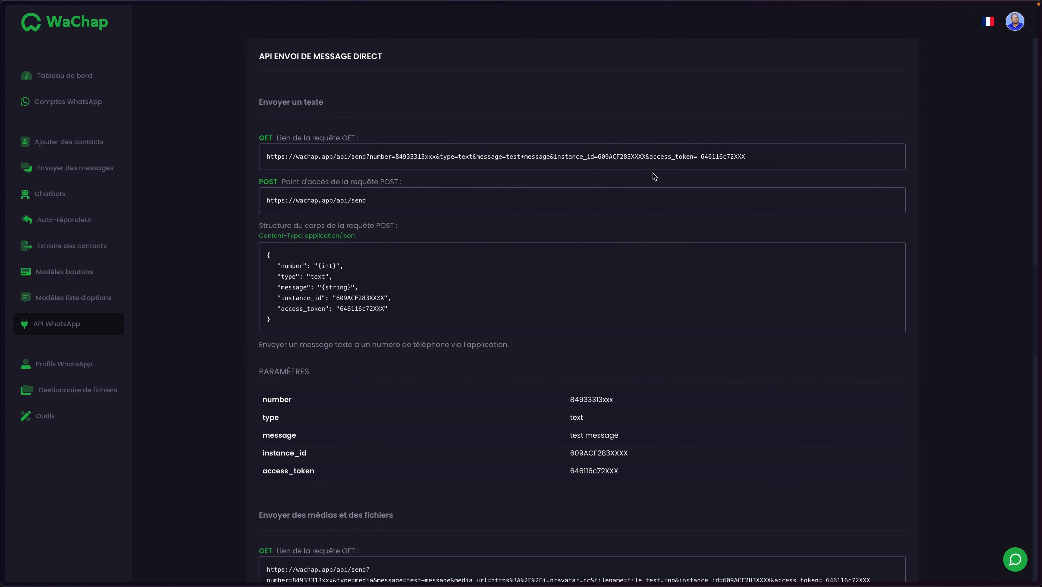
mouse_move(51, 316)
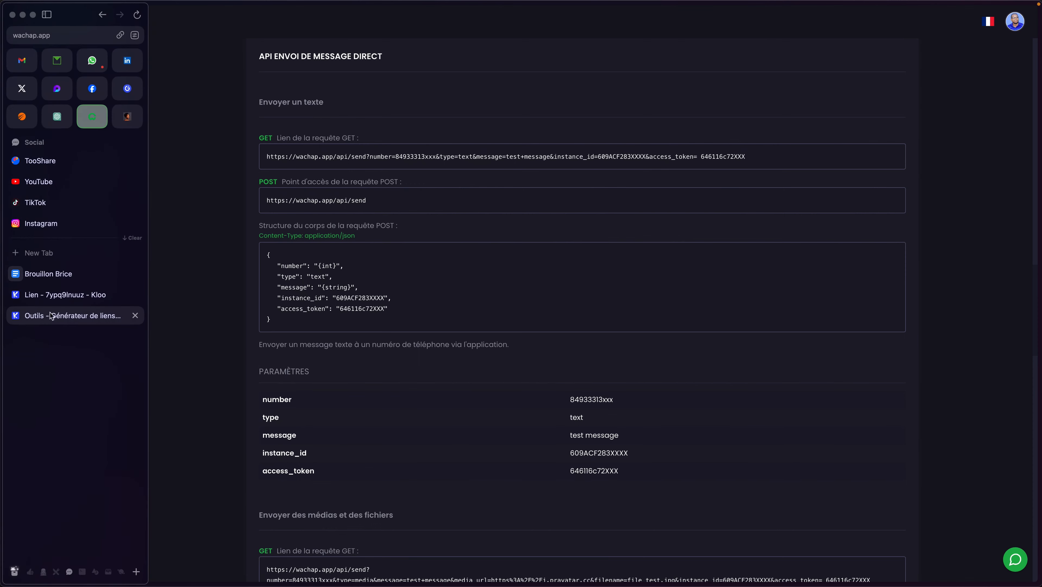
click(60, 294)
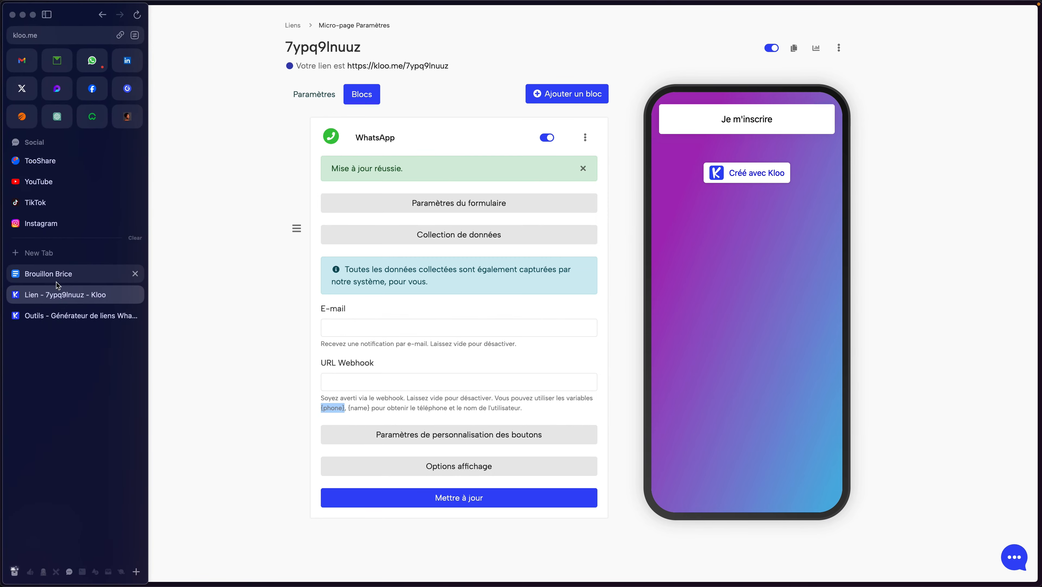
Check the NN placeholder against the link generator, then select the trailing TT placeholder
click(57, 282)
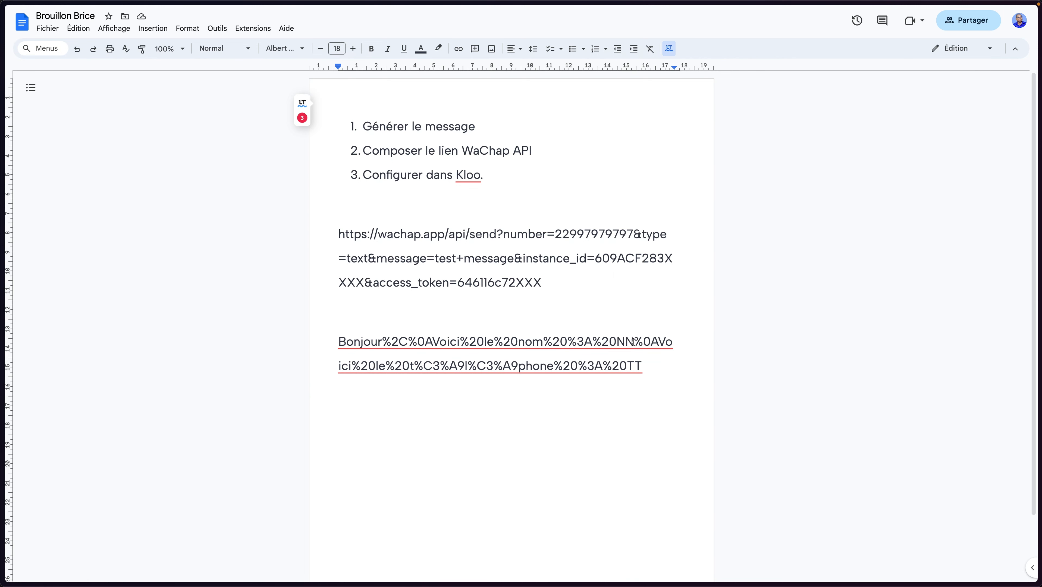
drag(632, 341, 623, 341)
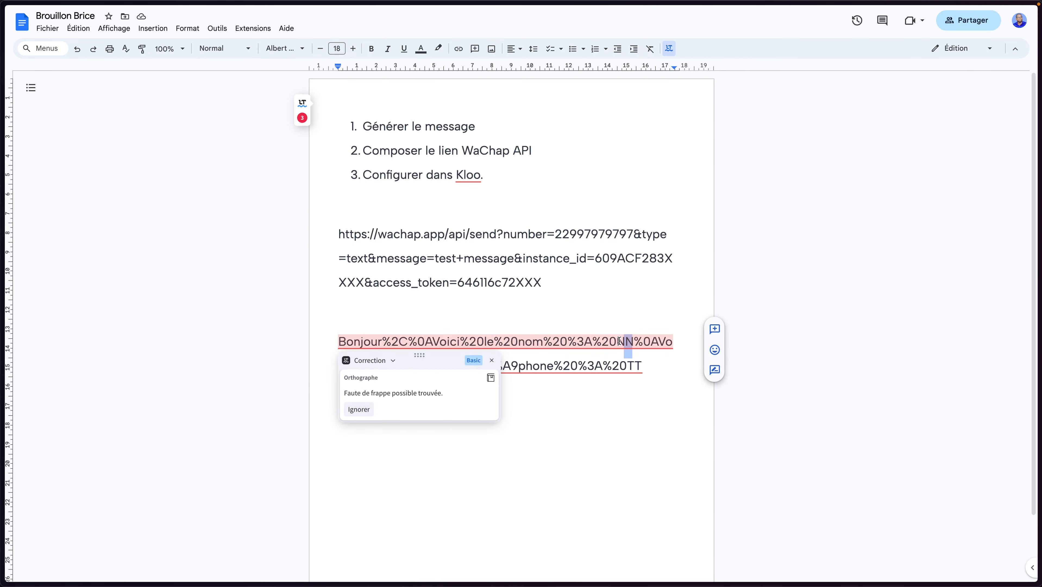
click(620, 341)
mouse_move(1, 320)
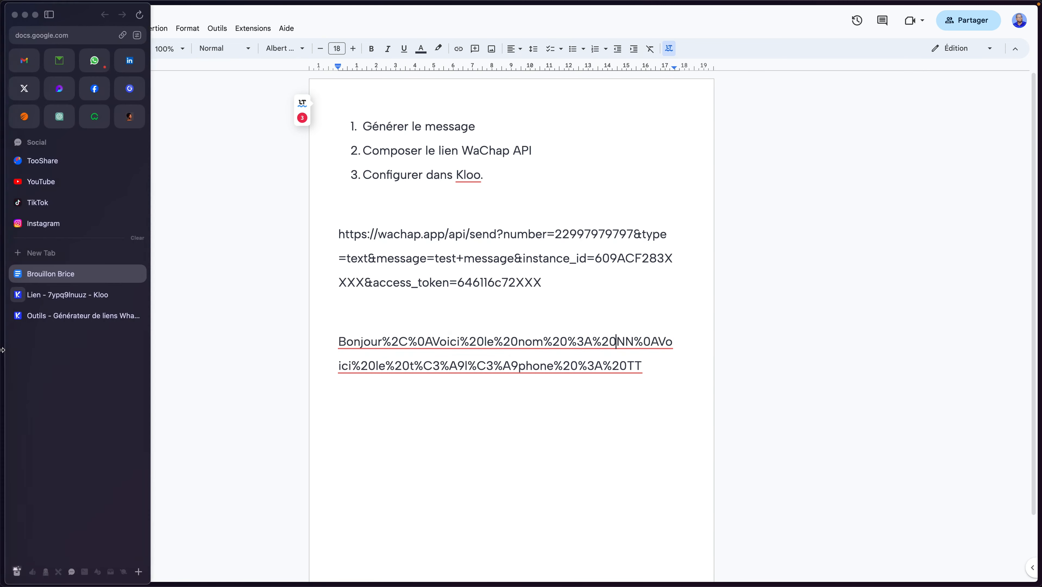
click(50, 317)
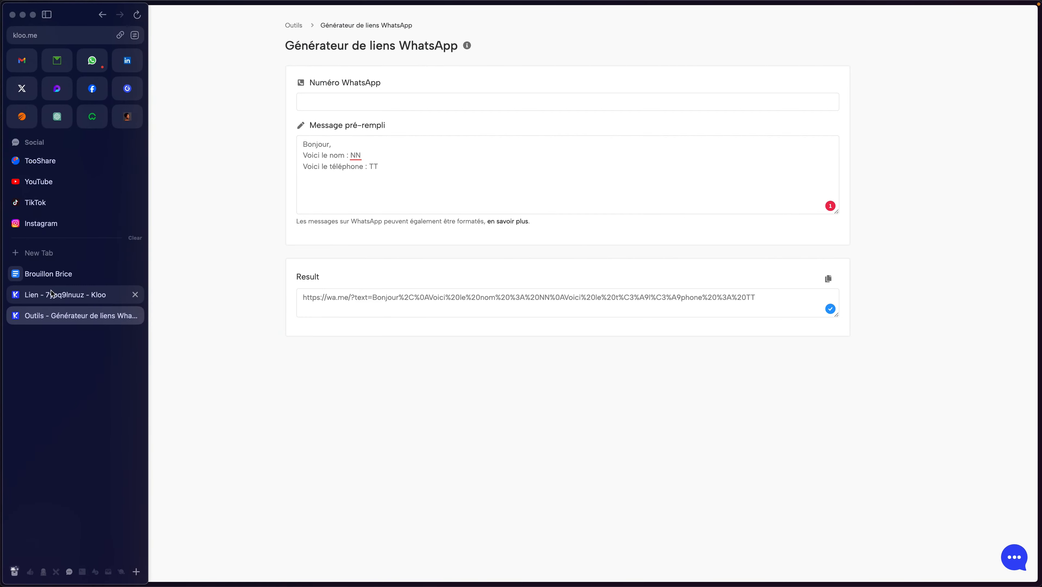
click(49, 274)
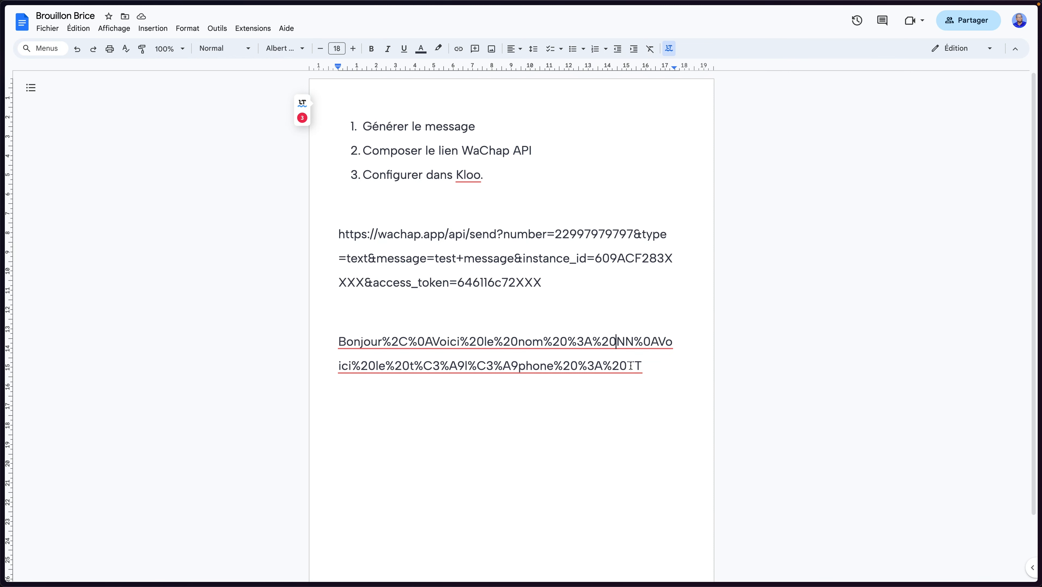
drag(627, 365, 639, 366)
Replace the TT placeholder with {phone}, pasted without formatting
key(BackSpace)
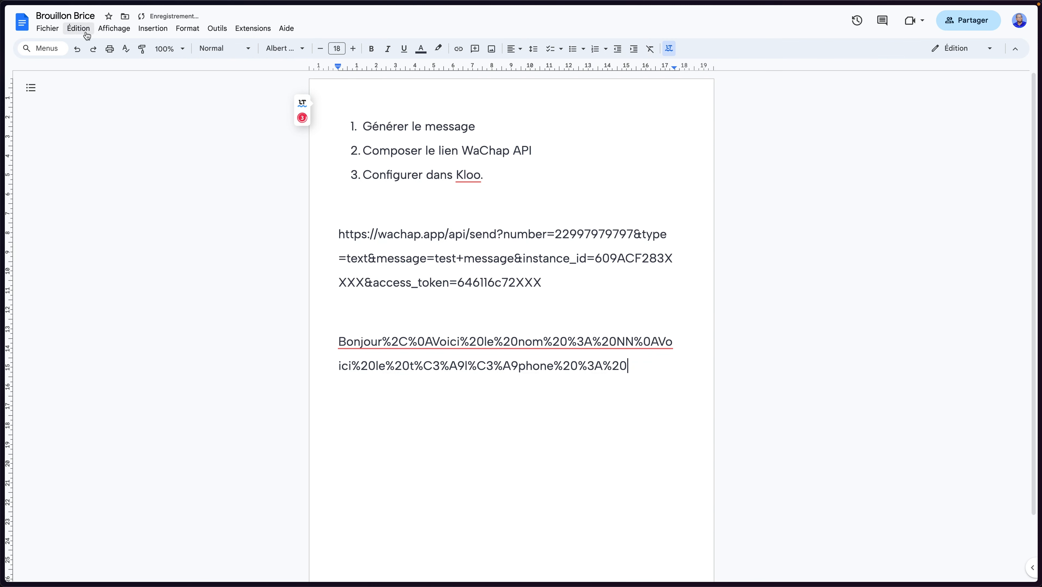
click(78, 28)
click(142, 140)
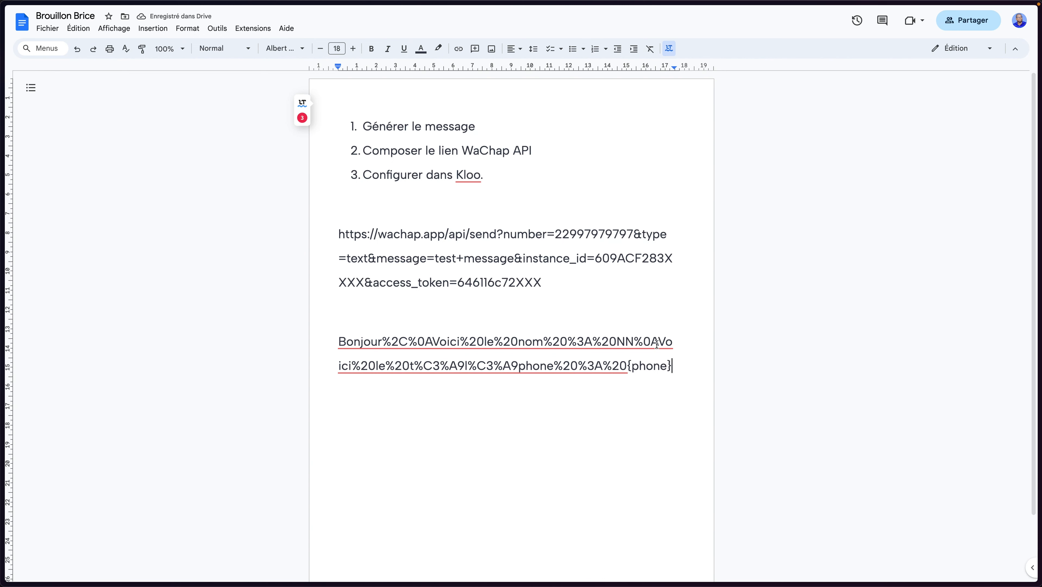
Swap the NN placeholder for a plain-text paste of the copied placeholder
click(633, 340)
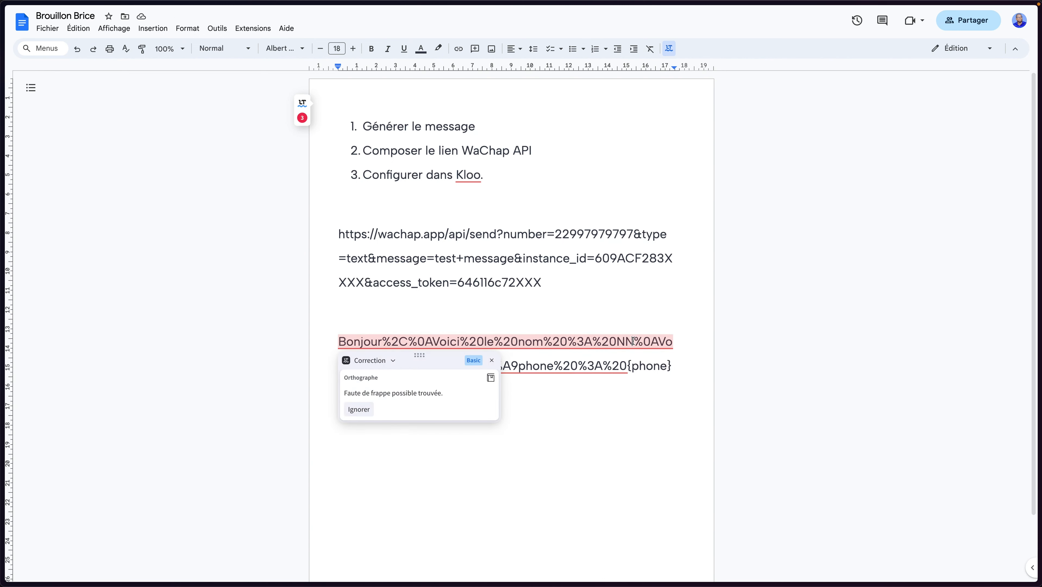
key(BackSpace)
click(78, 28)
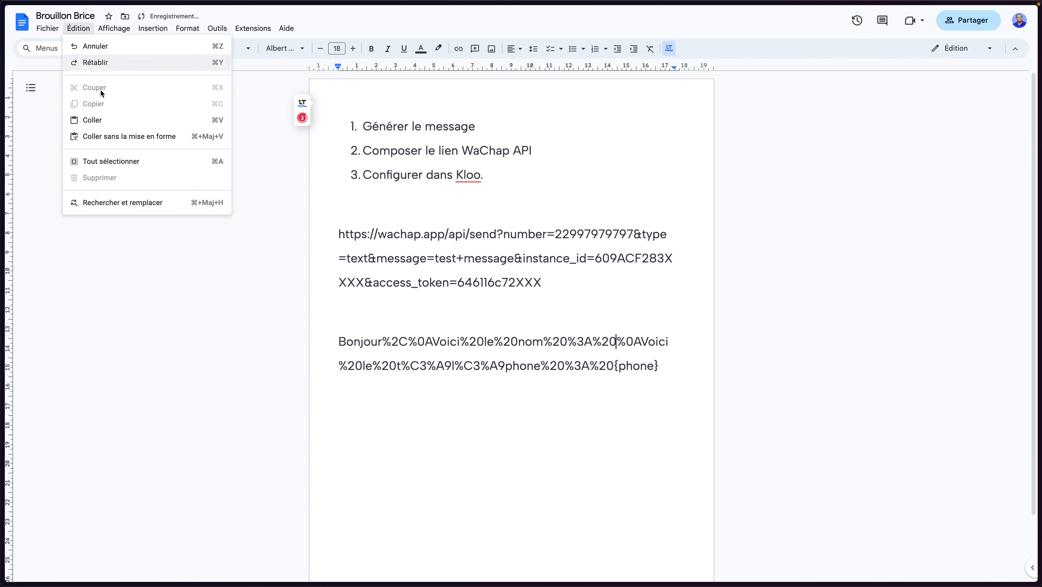
click(92, 120)
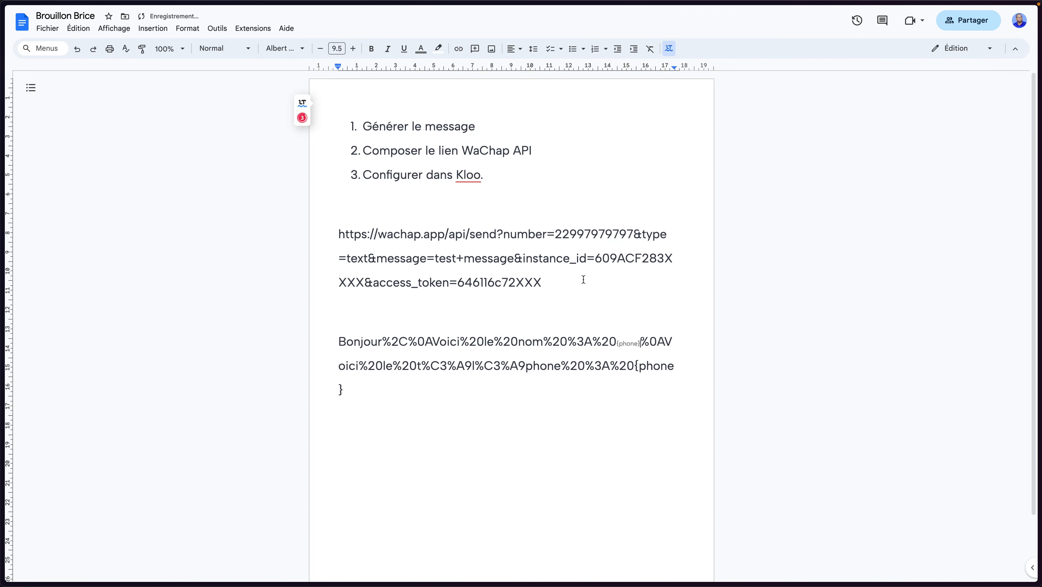
click(78, 49)
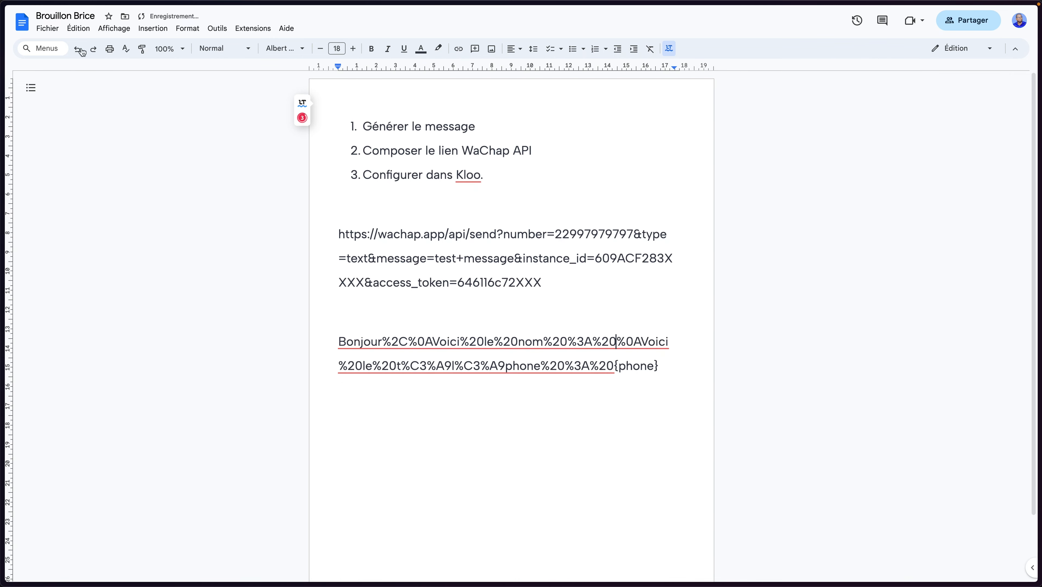
click(78, 28)
click(144, 136)
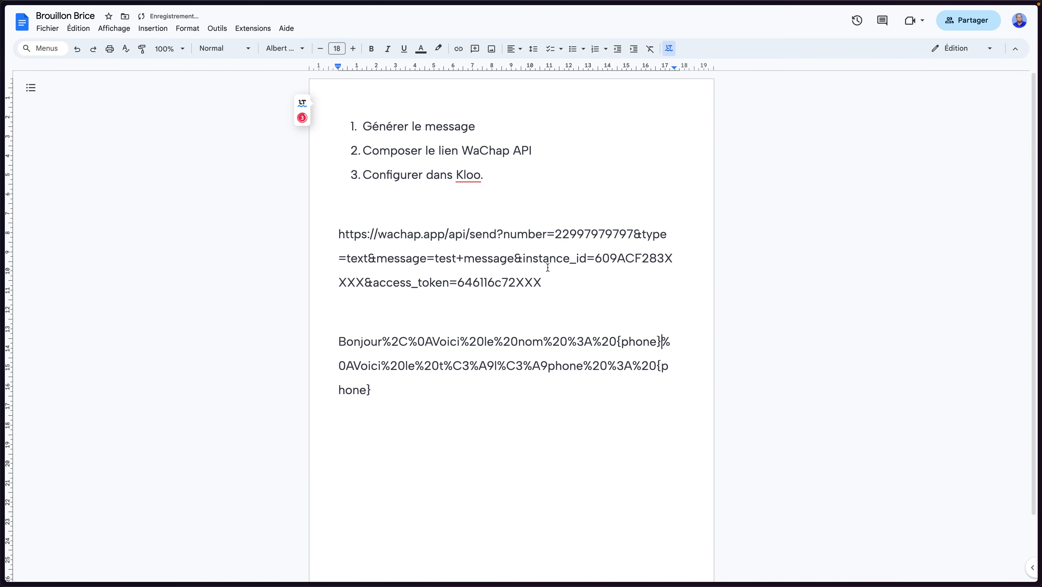
Retype the word inside the pasted braces so the placeholder reads {name}
double_click(637, 343)
text(,am)
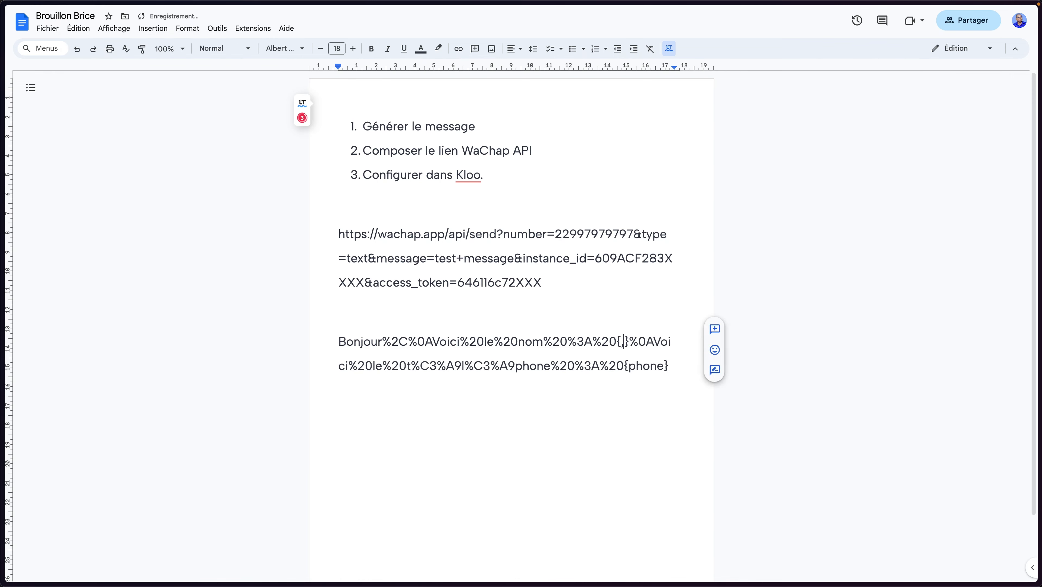
text(e)
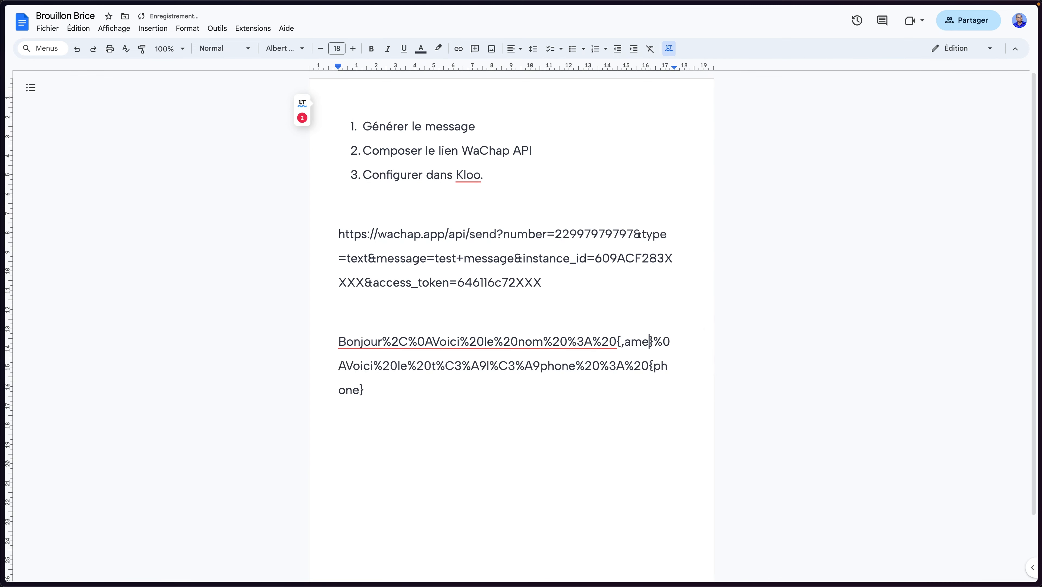
key(BackSpace)
key(BackSpace)
key(BackSpace)
key(BackSpace)
text(name)
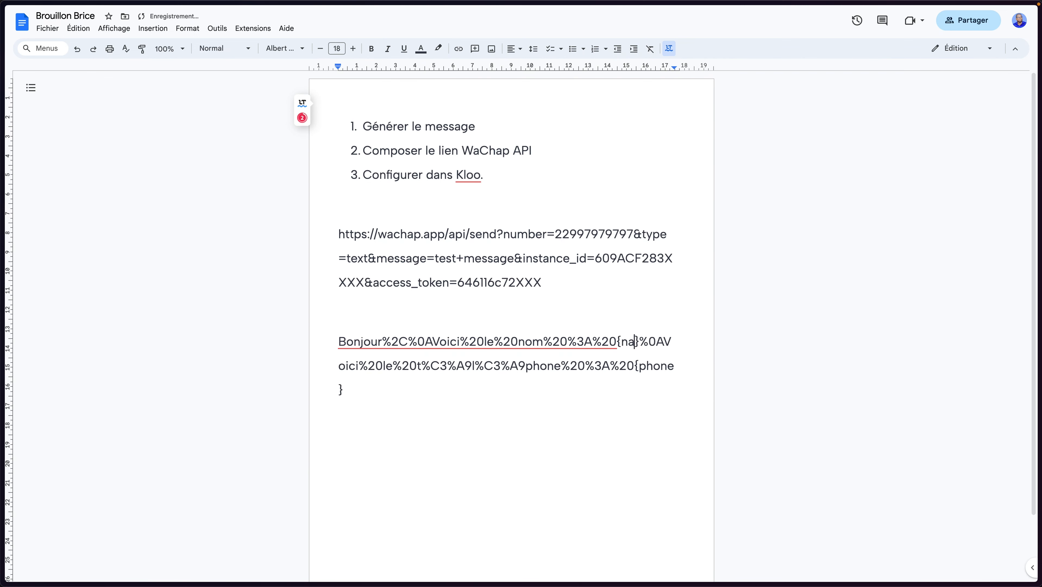
mouse_move(2, 364)
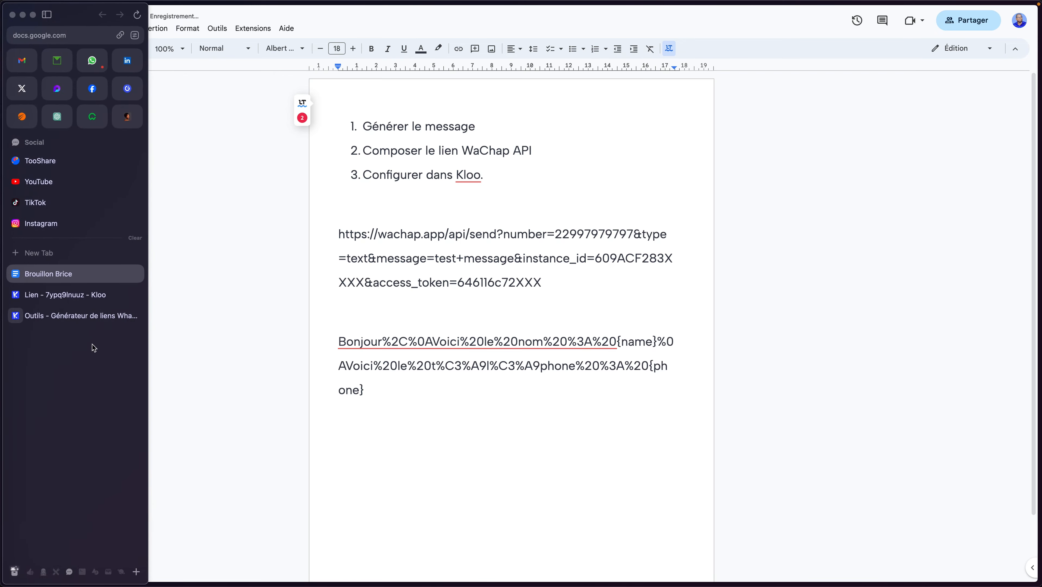
click(76, 317)
Glance at the Kloo block settings, then select the encoded {name}/{phone} greeting in the notes
mouse_move(2, 303)
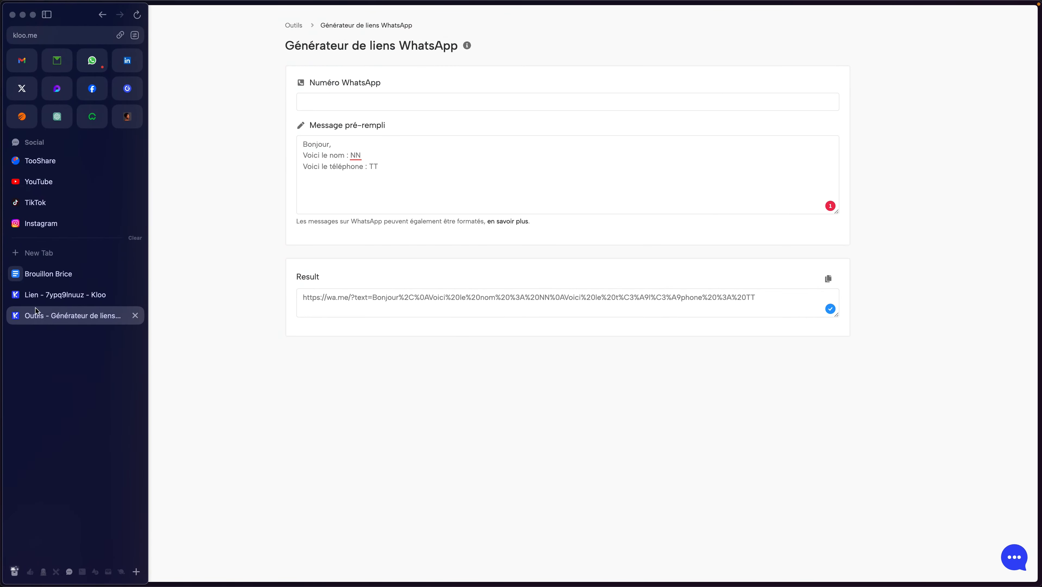
click(76, 293)
click(342, 403)
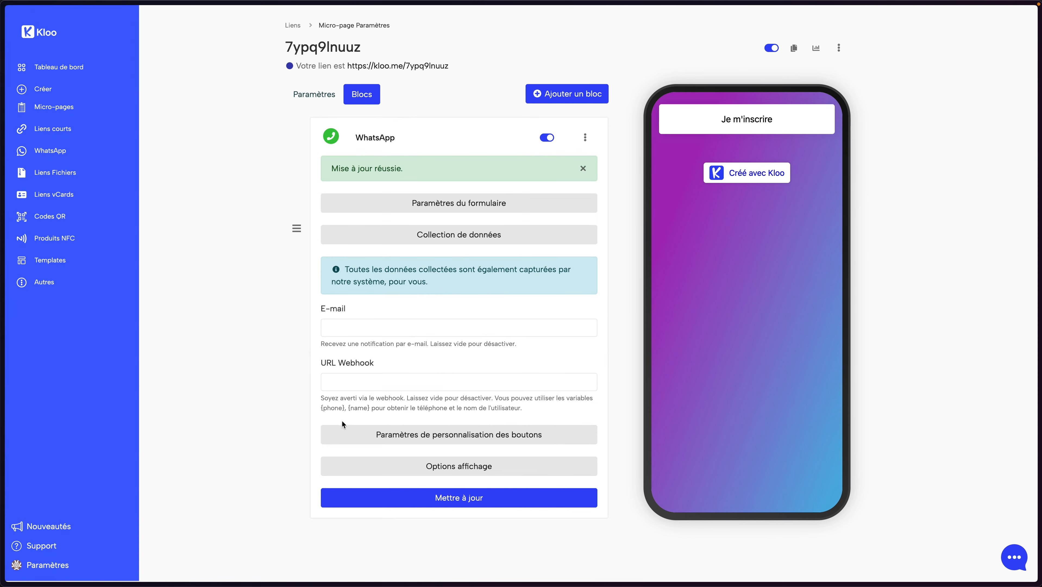
mouse_move(2, 357)
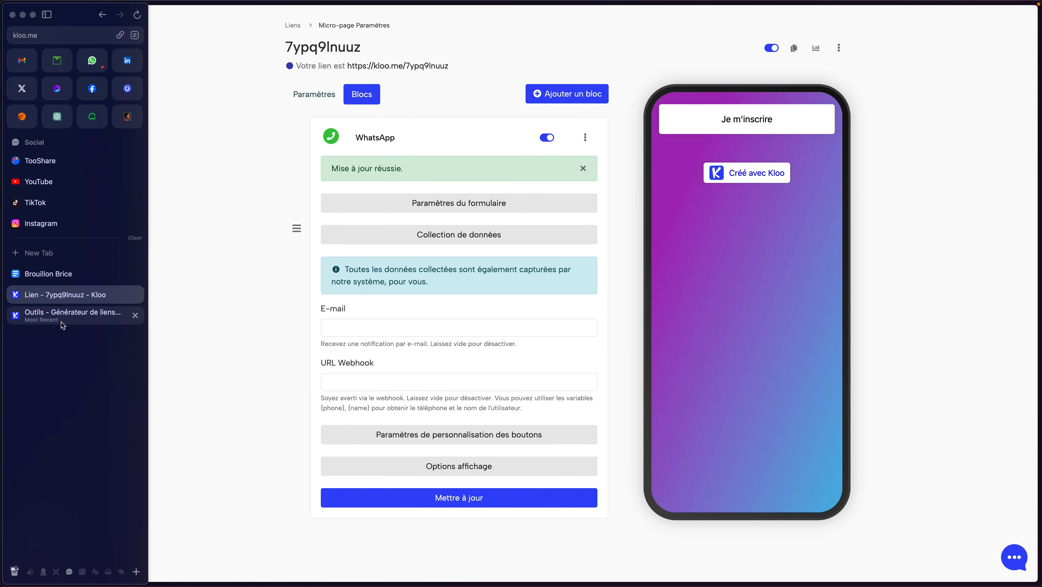
click(62, 280)
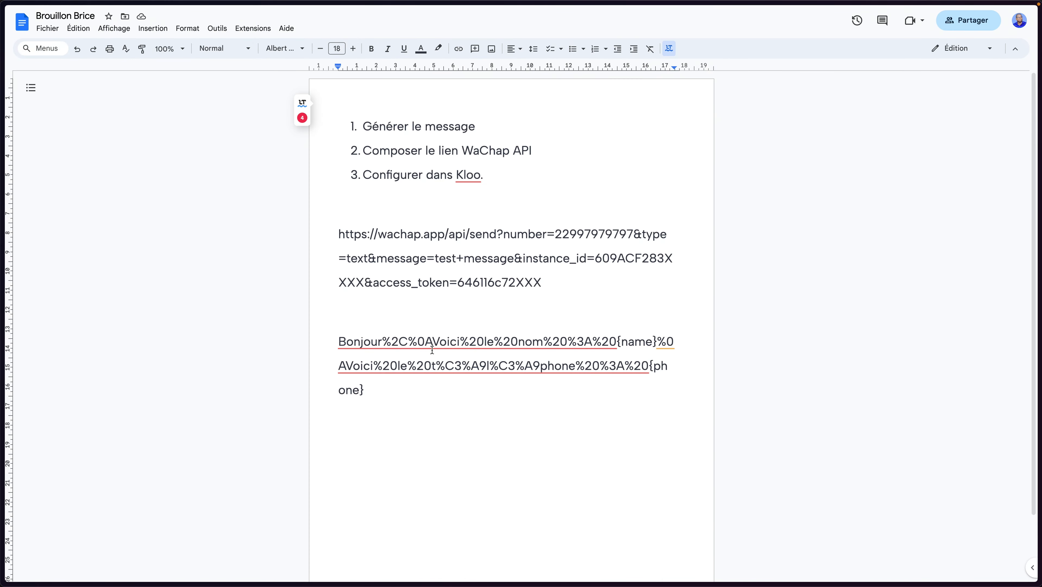
drag(364, 390, 339, 347)
key(super+c)
double_click(470, 317)
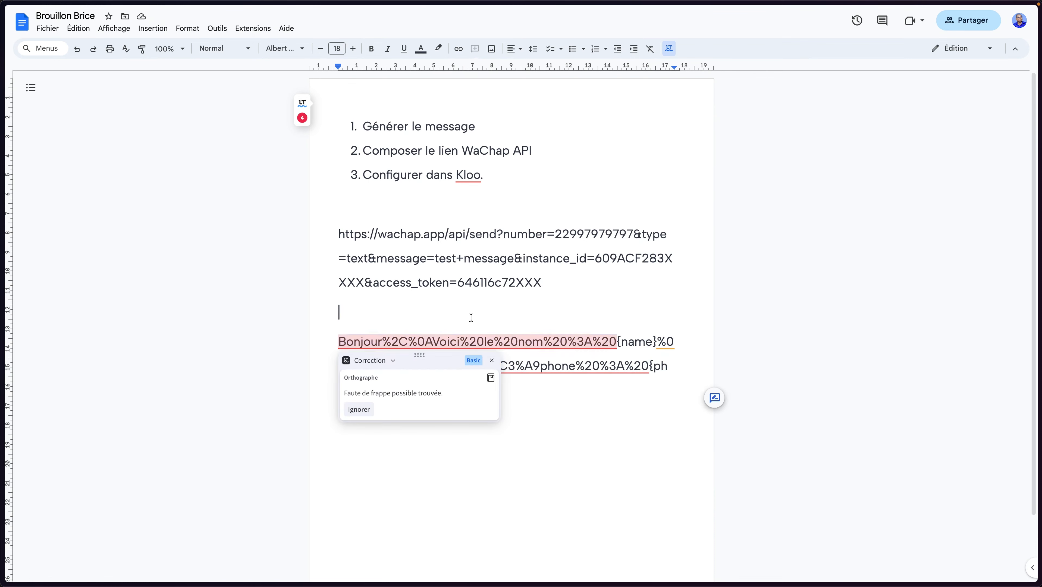
Paste the encoded greeting over test+message in the WaChap URL and select the full link
drag(437, 258, 511, 258)
key(super+v)
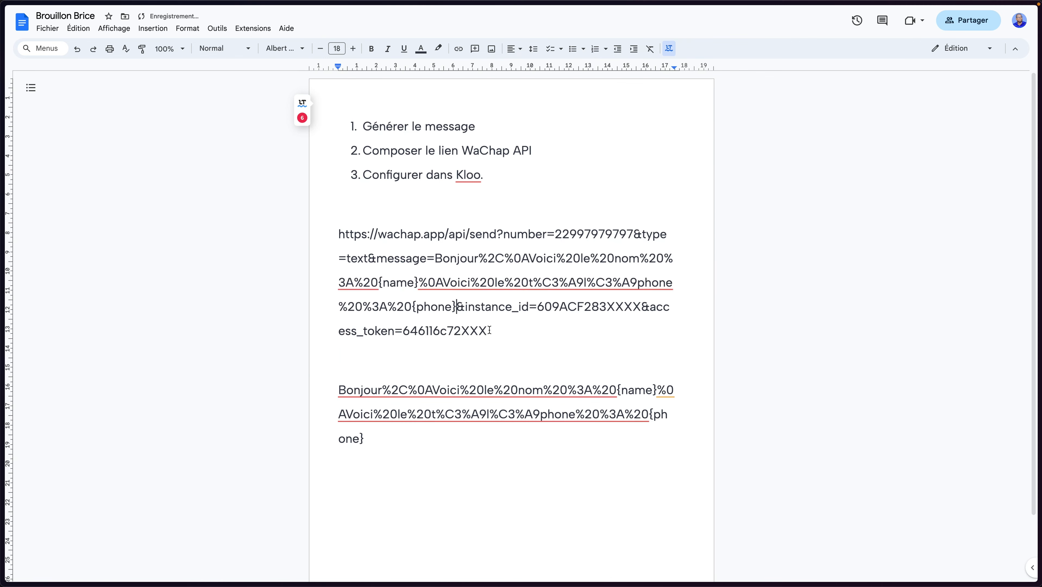
drag(488, 331, 338, 242)
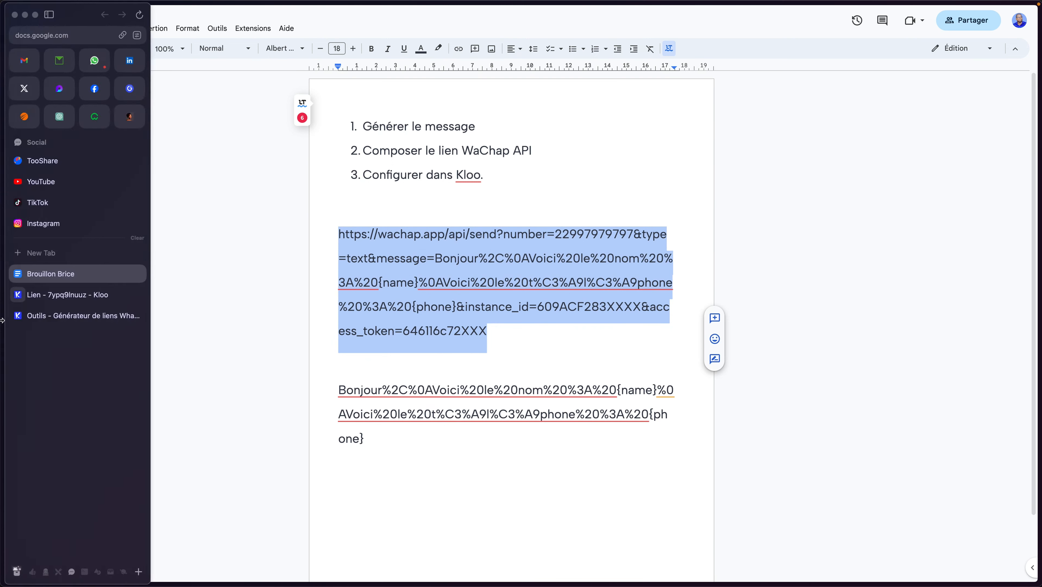
click(52, 301)
Paste the WaChap send URL into URL Webhook and save with Mettre à jour
click(362, 386)
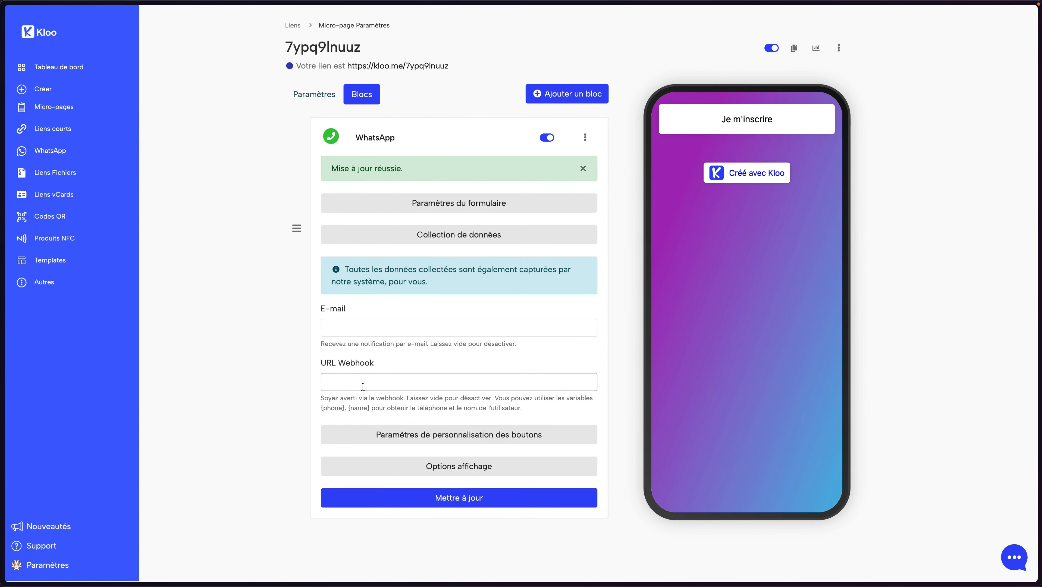
key(ctrl+v)
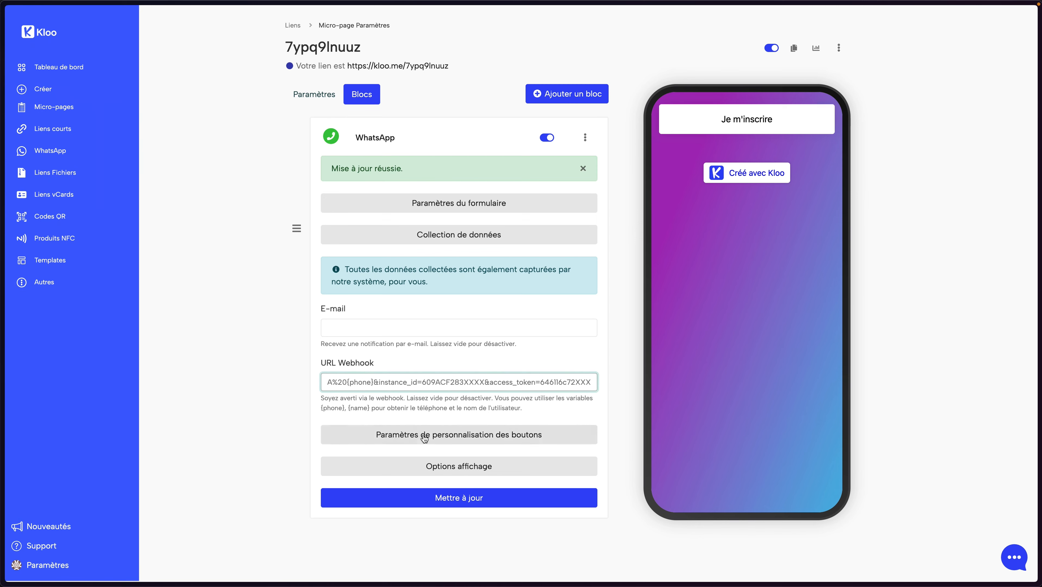
click(428, 497)
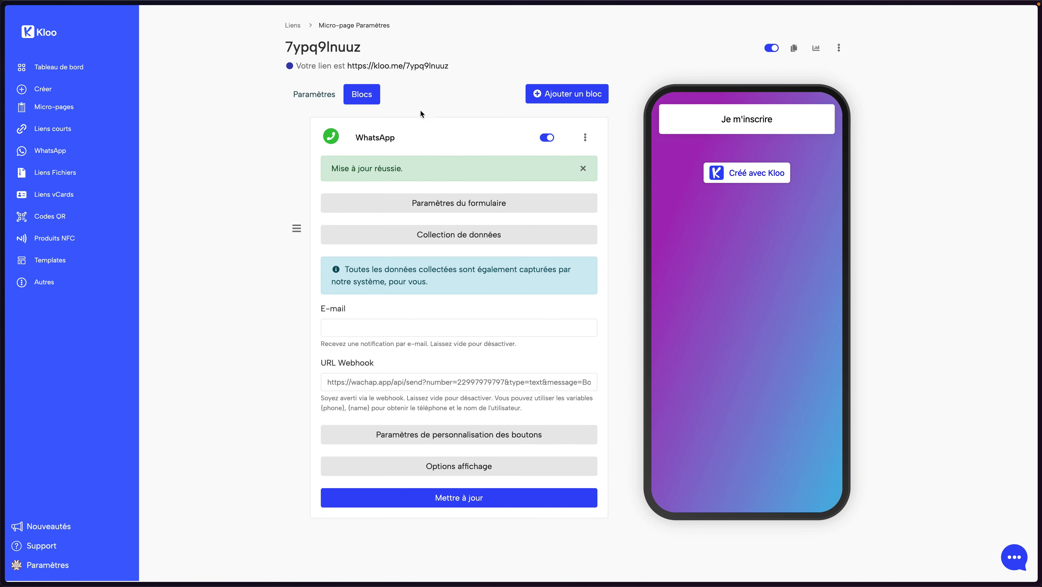
click(424, 70)
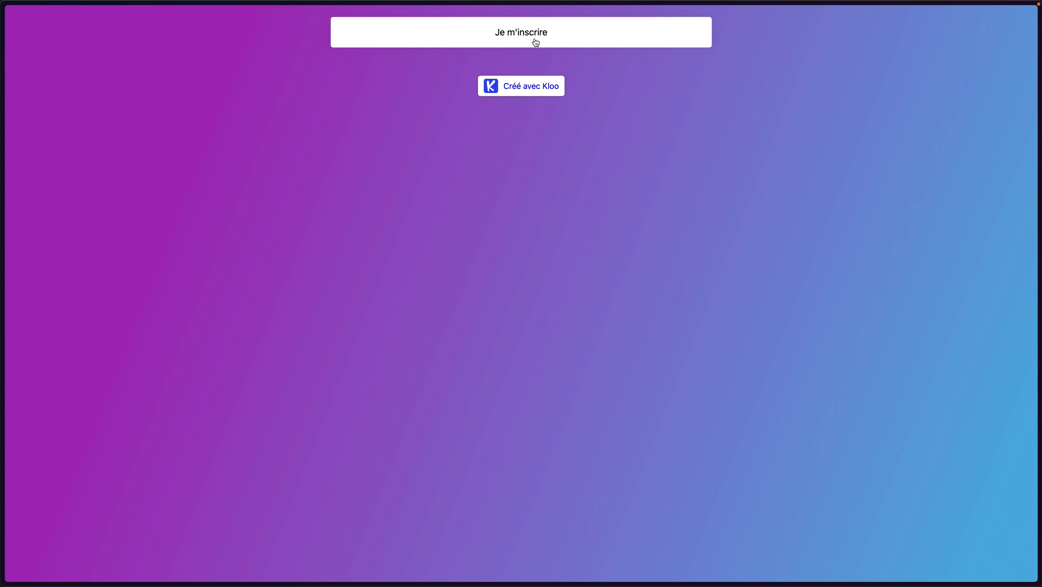
Preview the Je m'inscrire form asking for phone number and full name, then close it
click(535, 42)
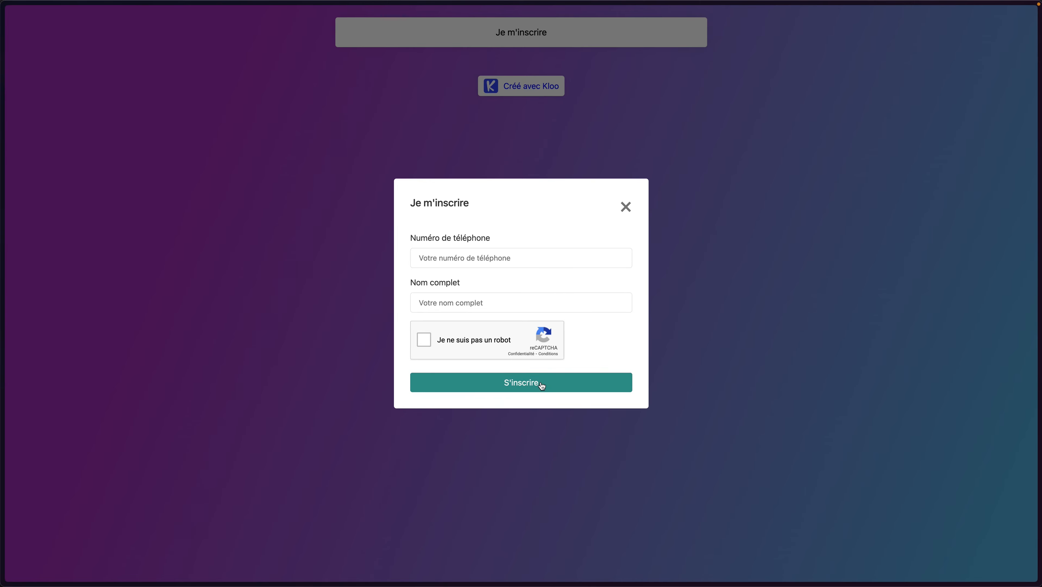
click(624, 206)
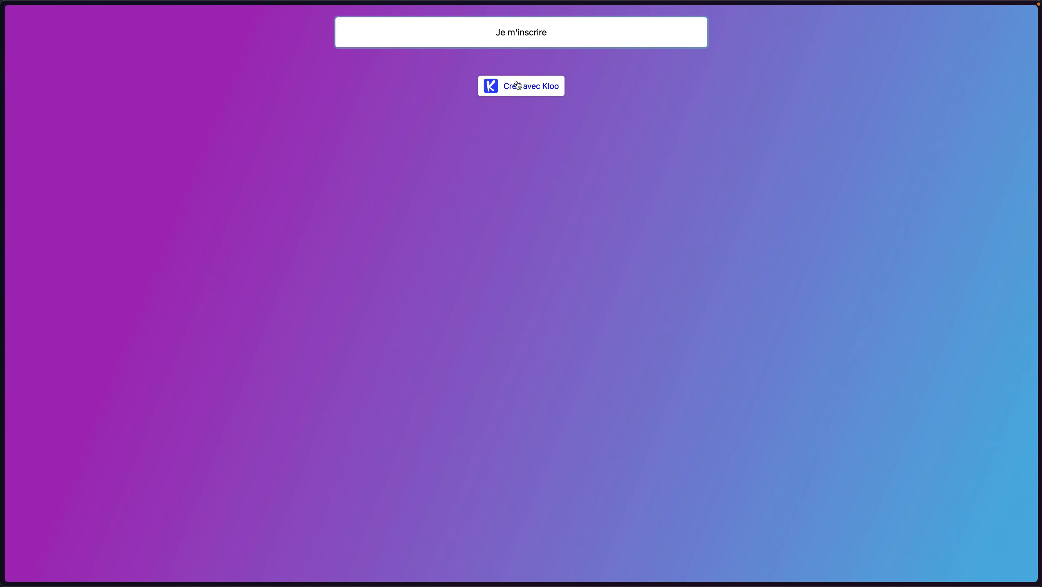
mouse_move(3, 224)
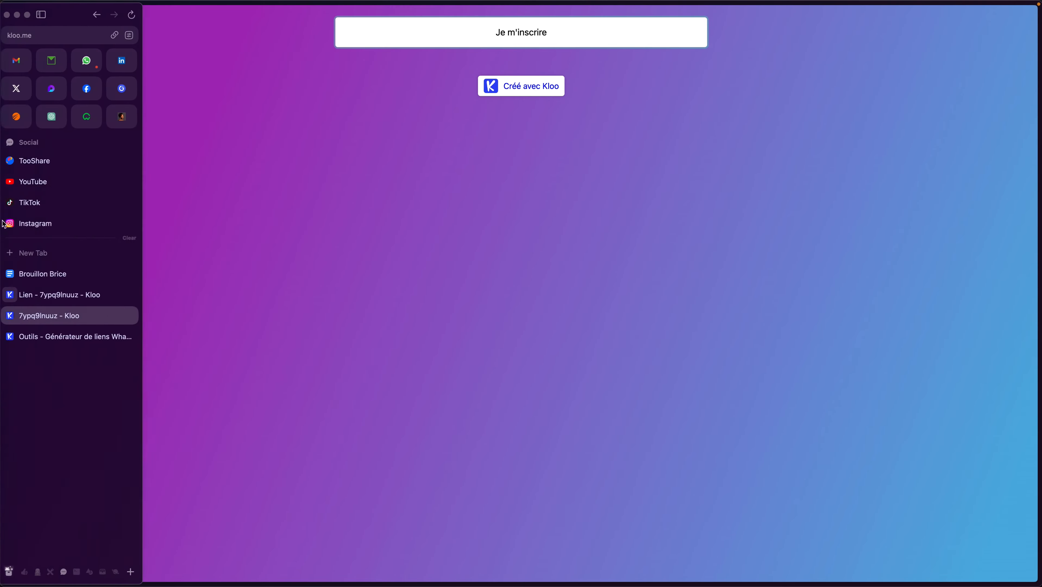
Return to Kloo's block settings and place the caret in the notification E-mail field
click(52, 294)
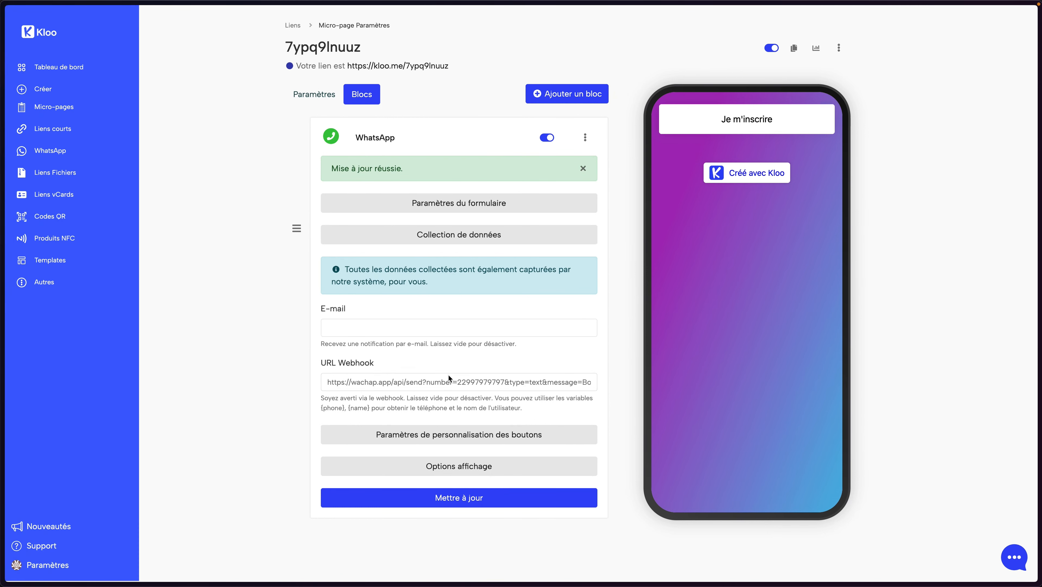
click(376, 331)
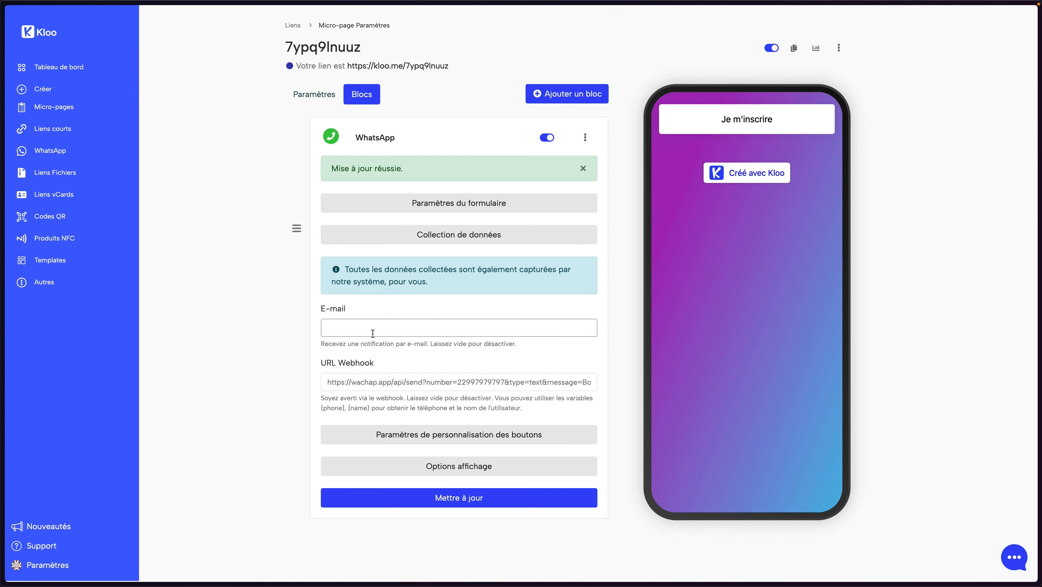